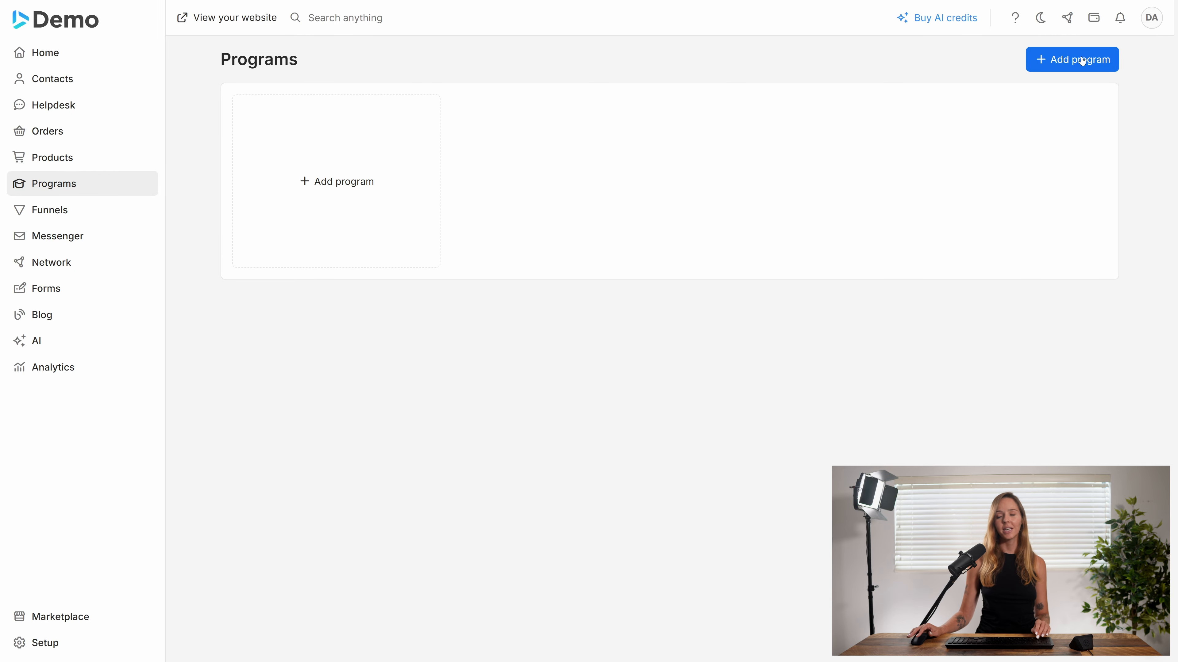
Start a new program named "Dog Training 101"
click(357, 191)
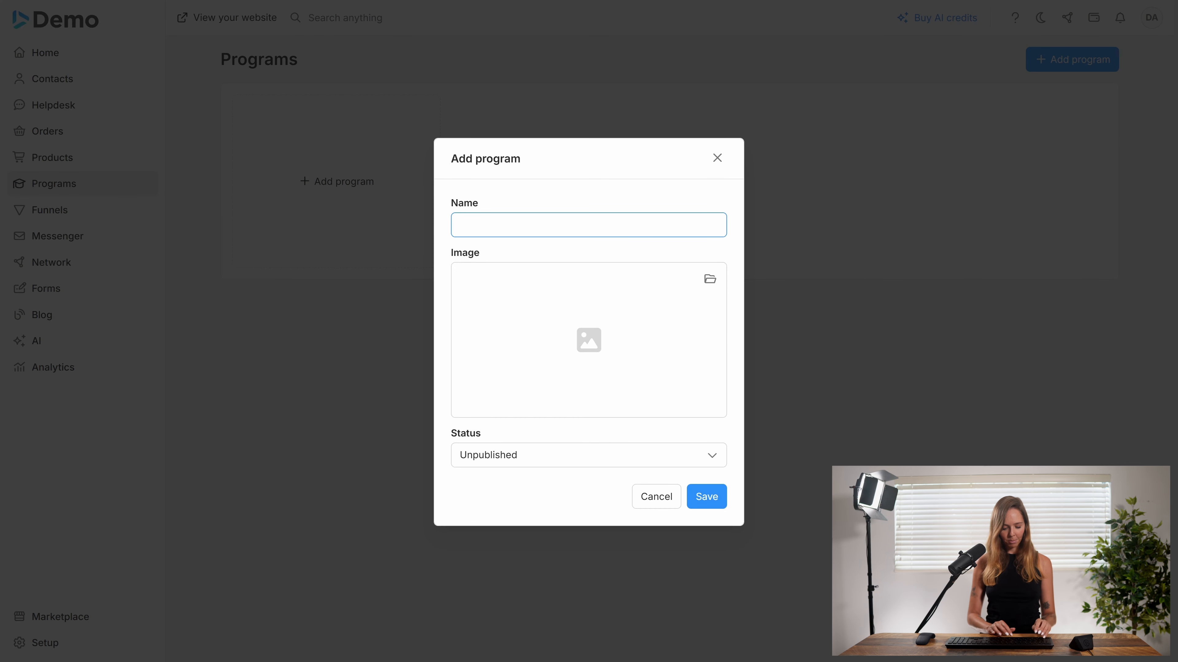
text(Dog Traini)
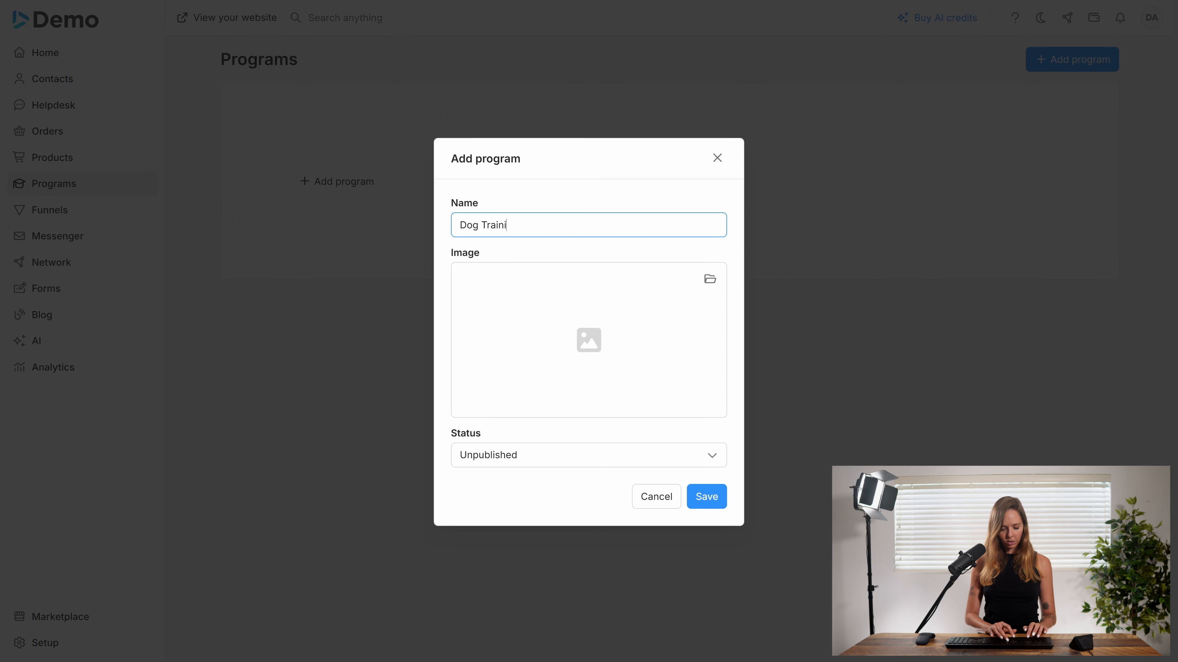
text(ng 101)
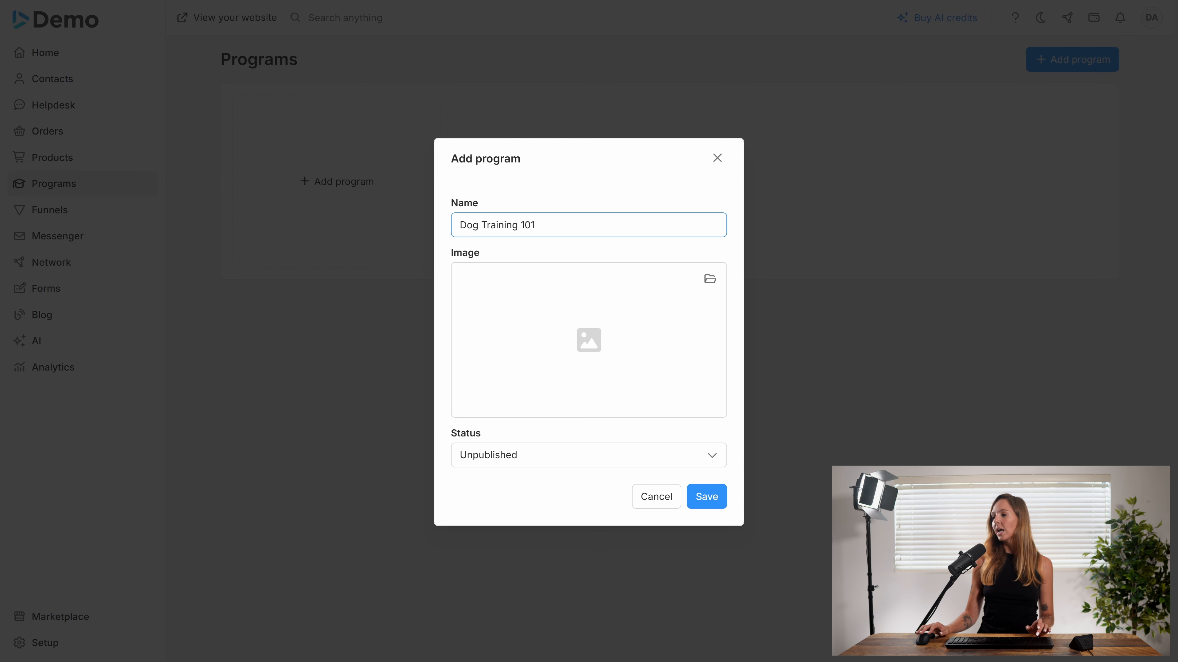
Set the program image to the Unsplash photo of the pug wearing round glasses, found by searching for "dog"
click(637, 346)
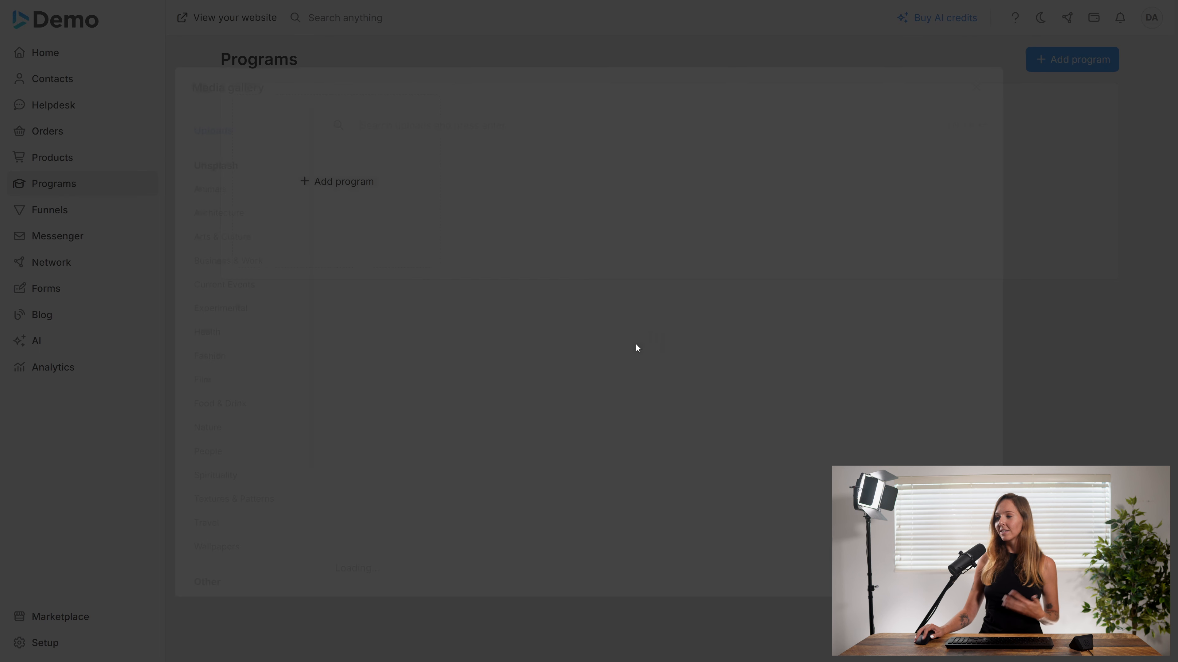
click(225, 192)
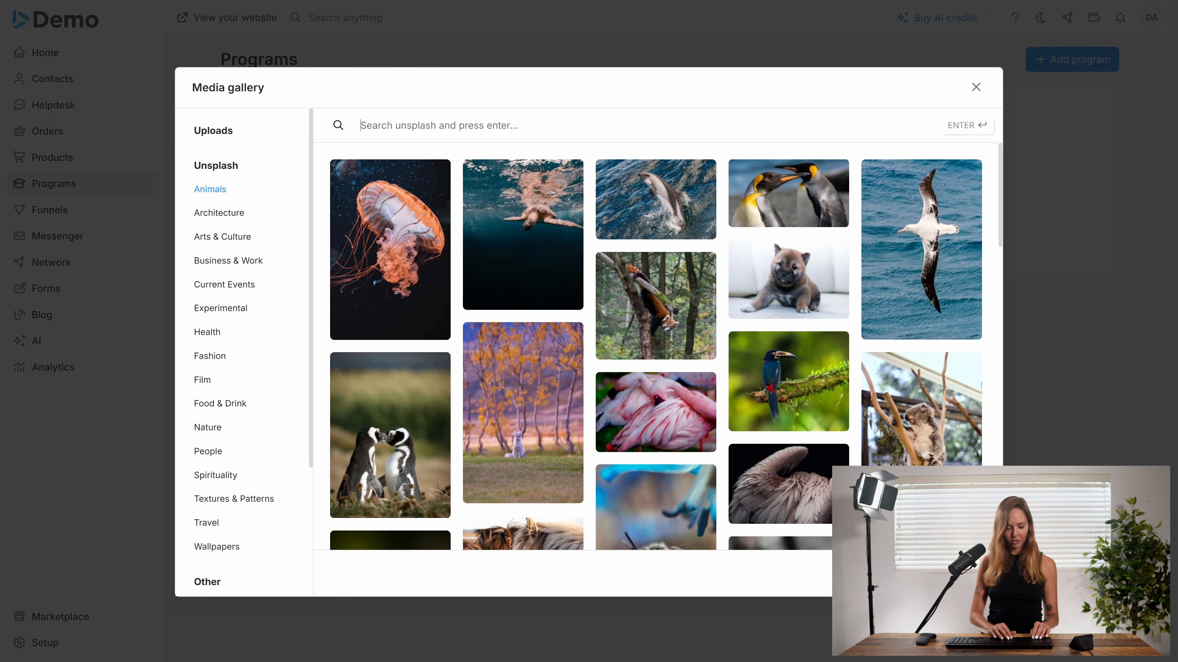
text(dog)
key(Return)
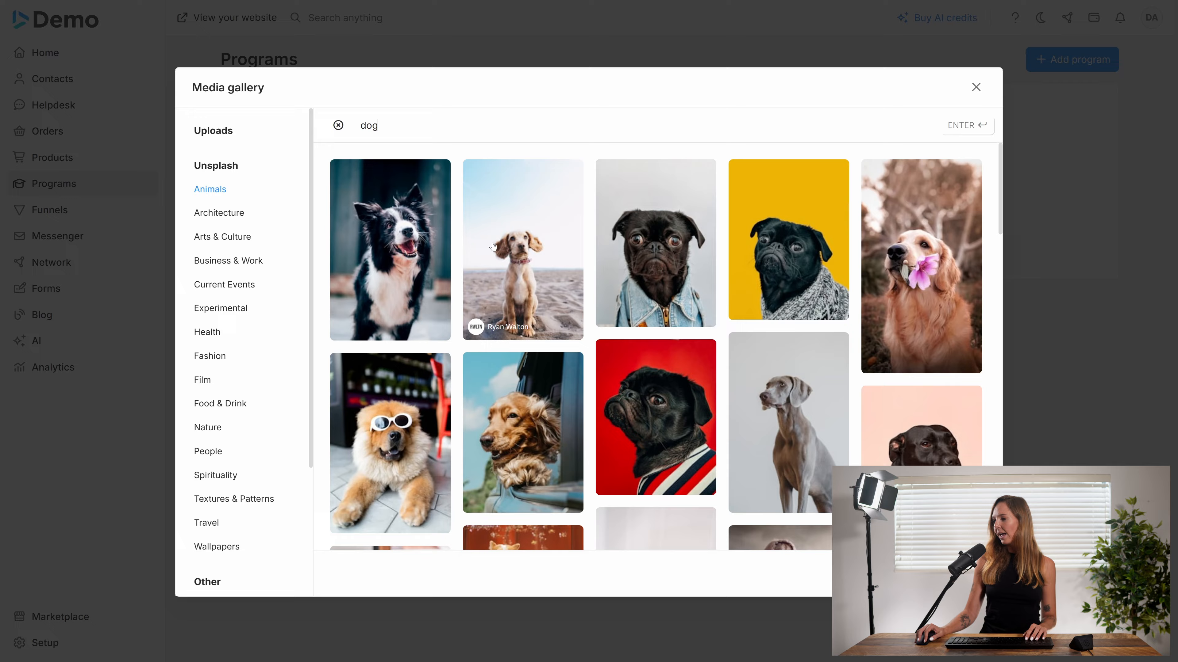
scroll(572, 400, down, 5)
scroll(573, 400, down, 3)
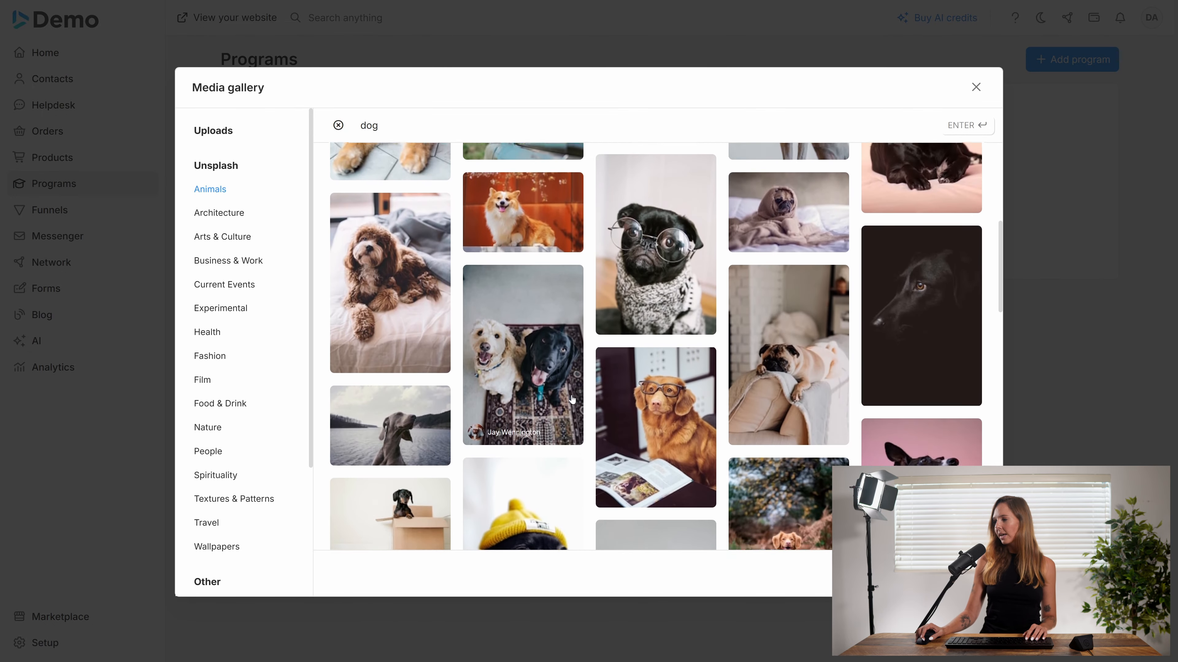
click(608, 307)
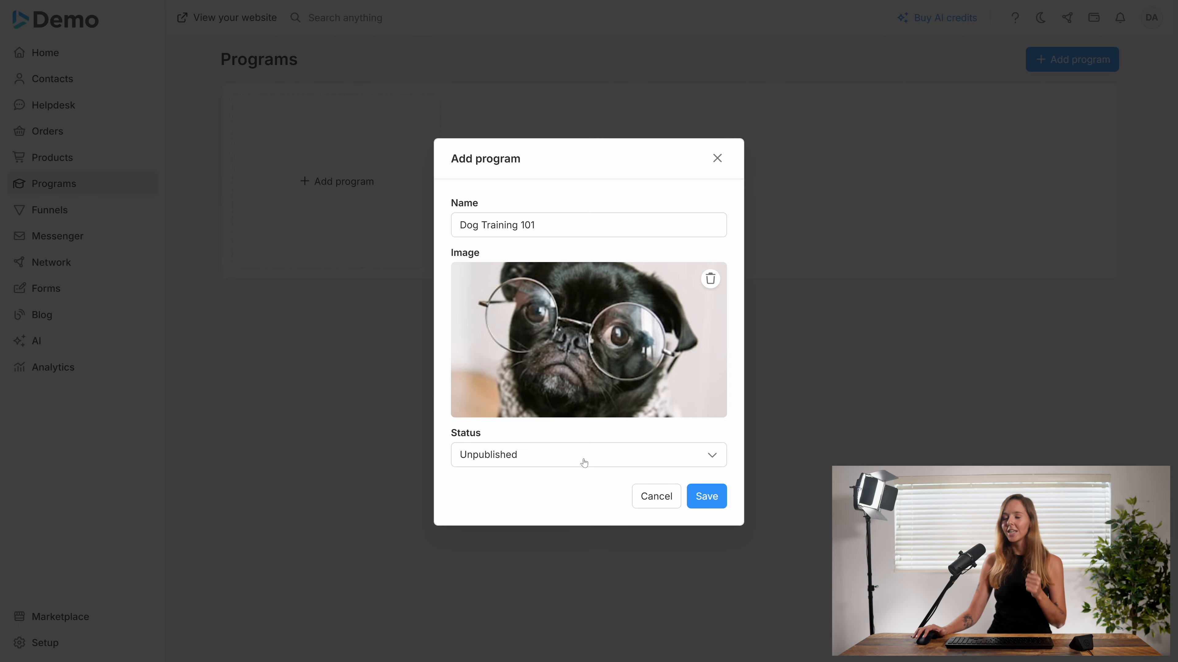
click(584, 464)
click(571, 496)
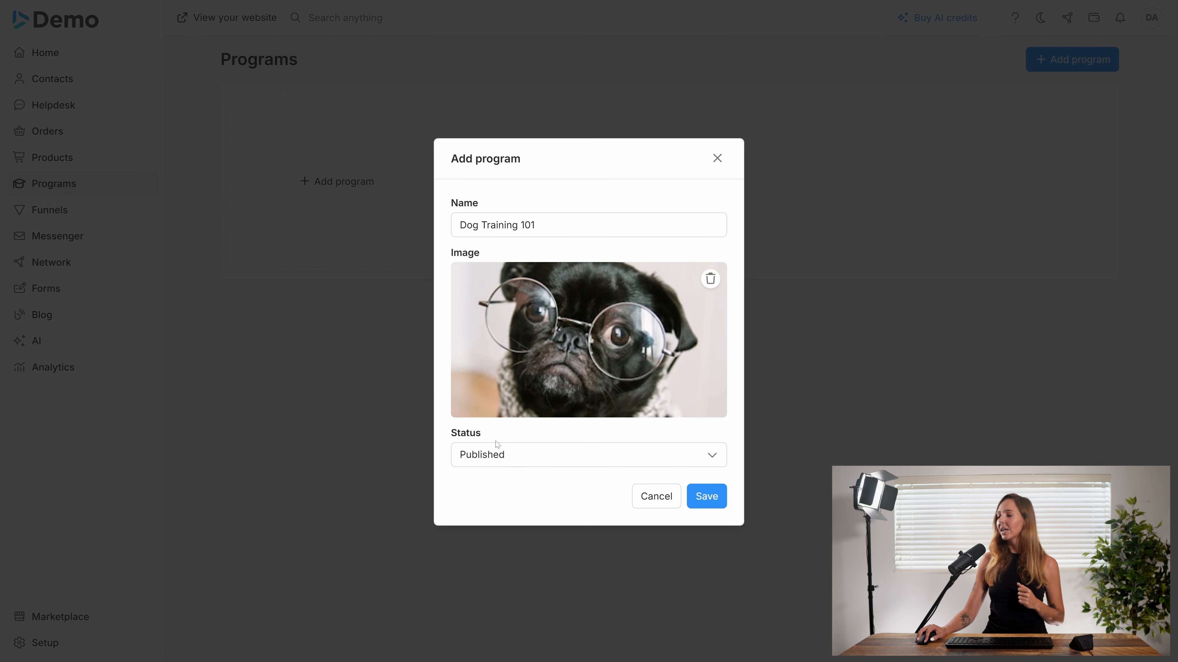
click(501, 457)
click(499, 515)
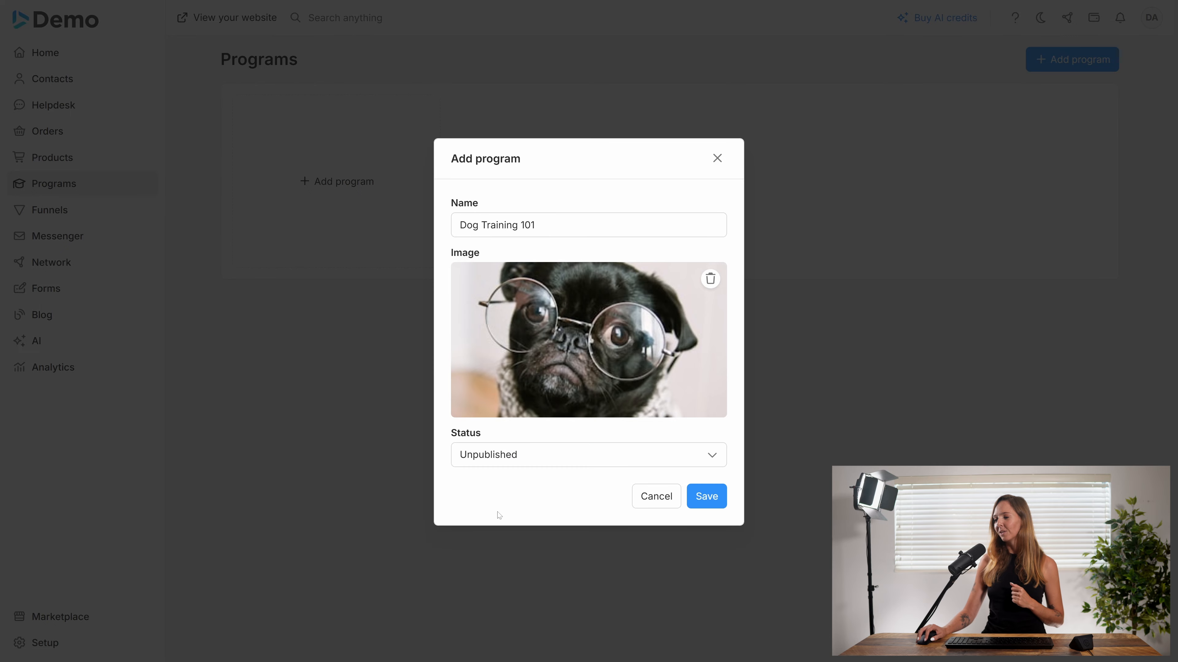
Save the new program and add a module named "Welcome" to it with the status Published
click(698, 495)
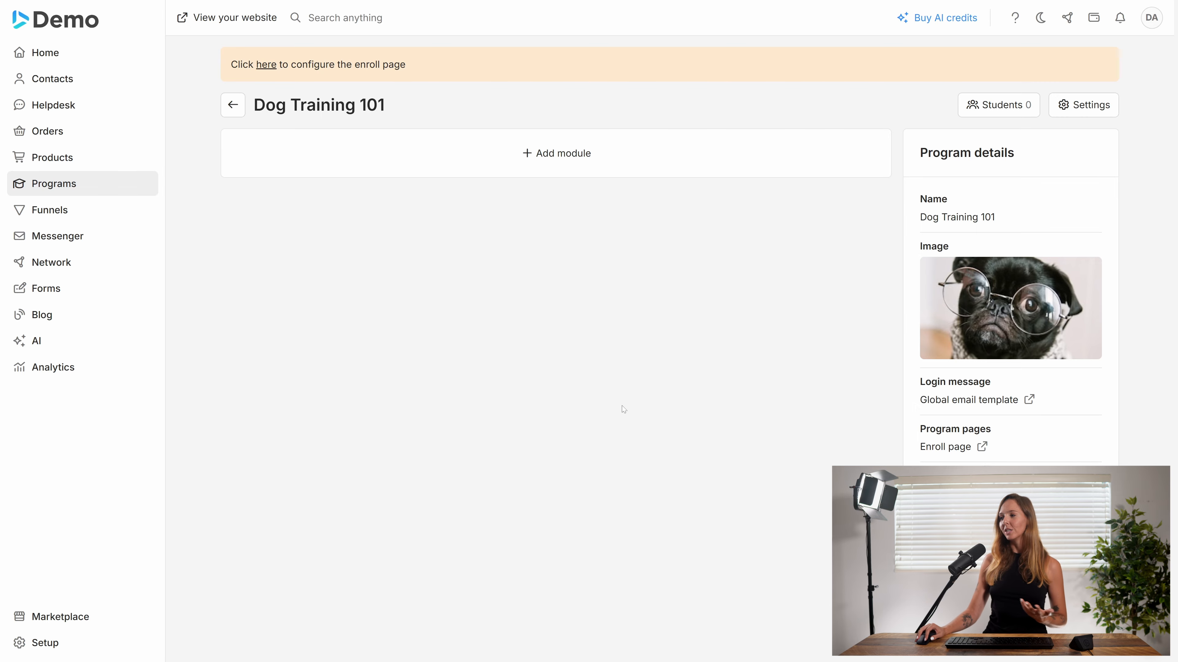
click(584, 159)
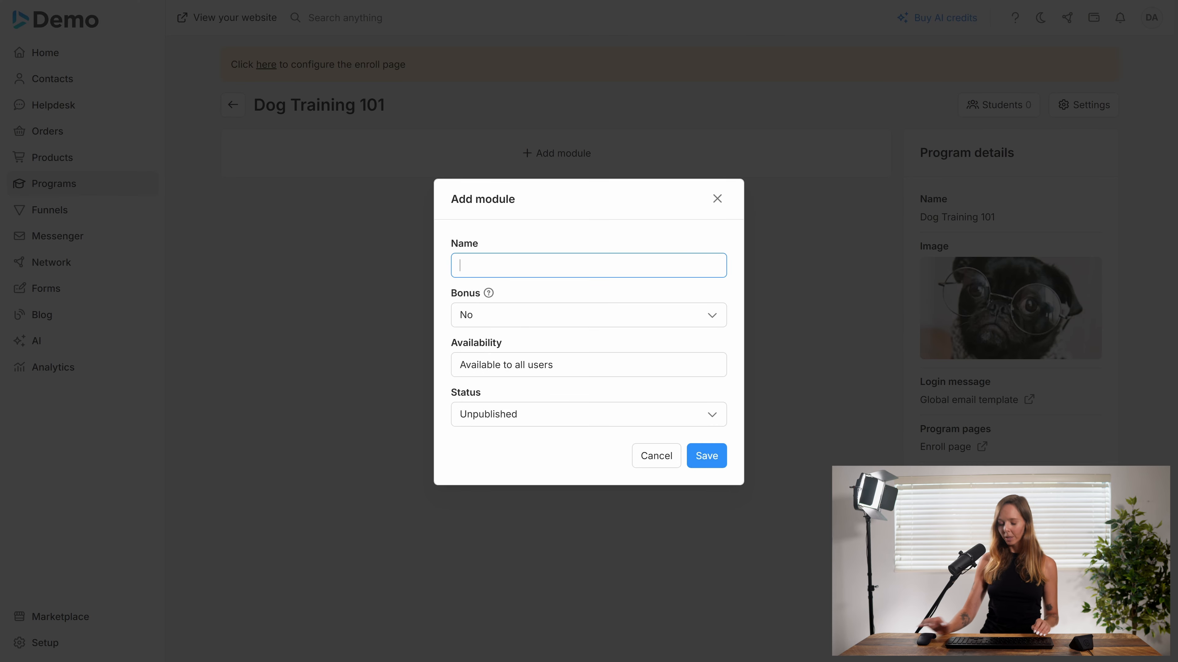
text(Welcome)
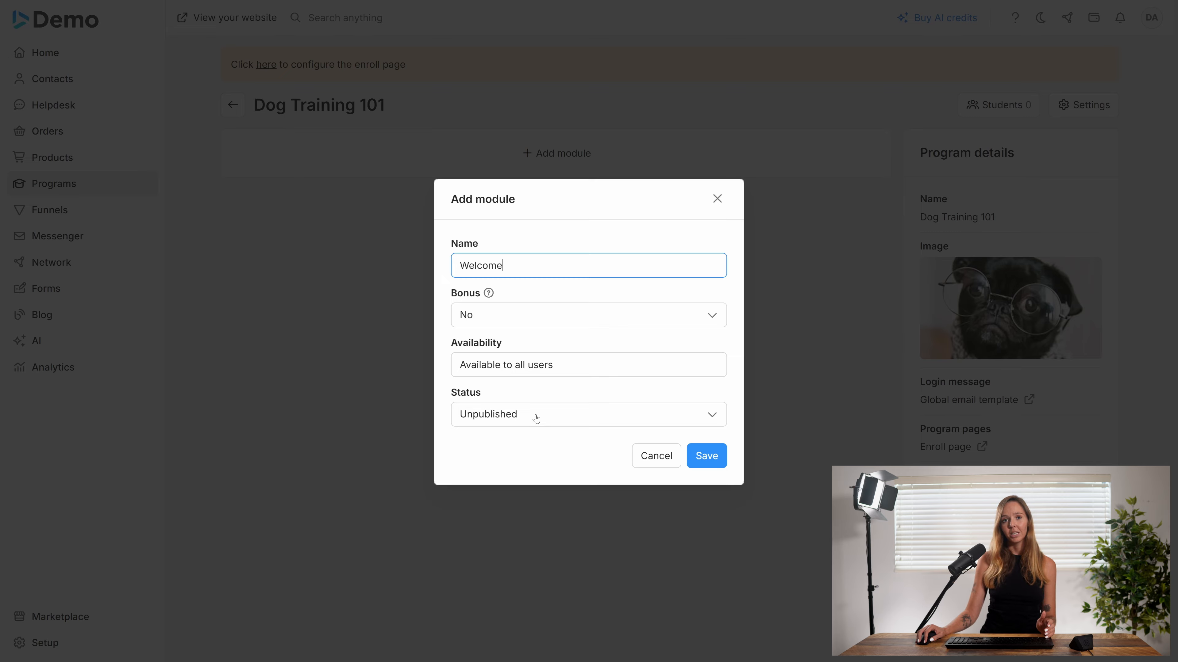
click(534, 425)
click(523, 455)
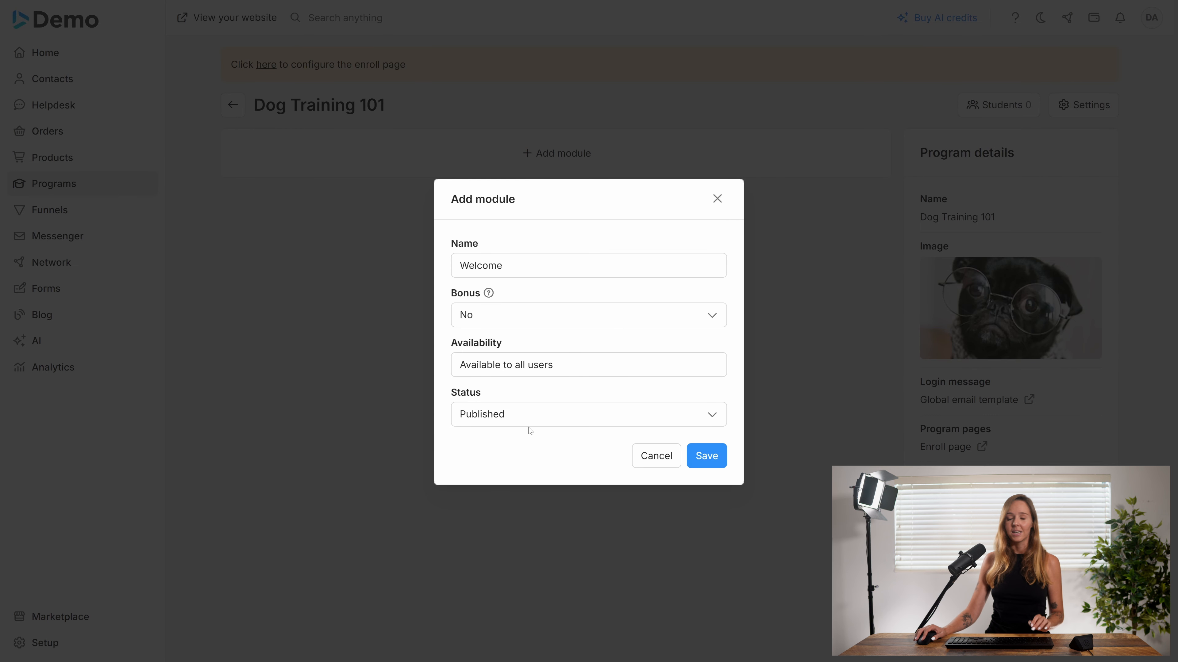
click(720, 460)
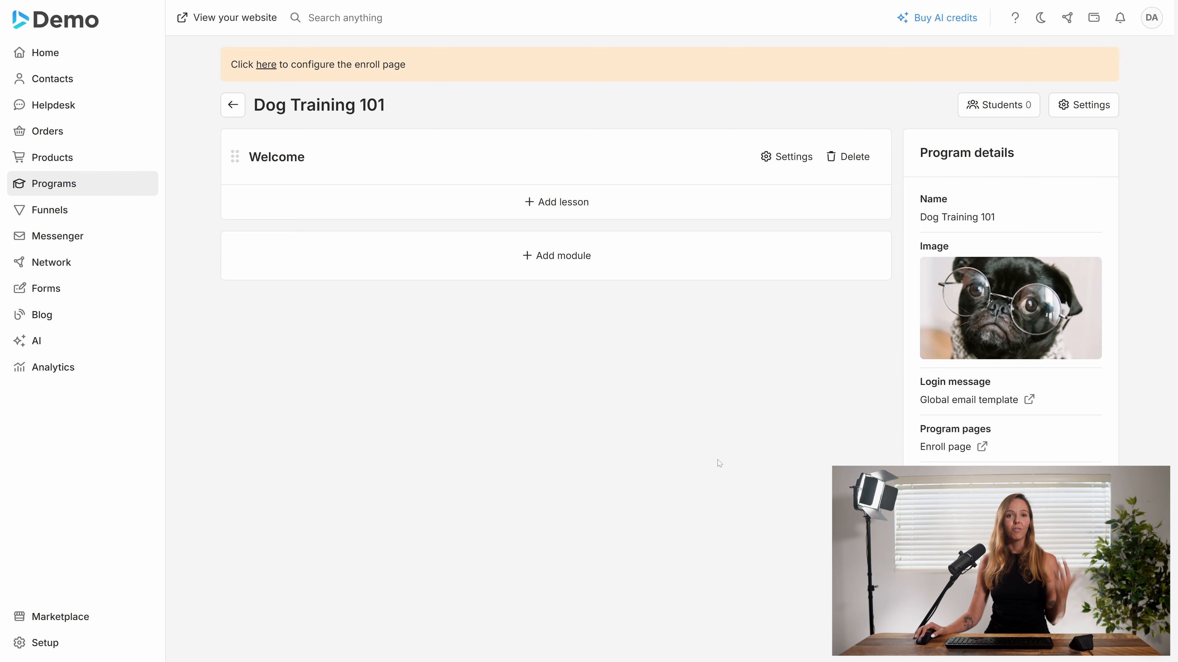
Add a second module named "Week 1" with the status Published
click(547, 256)
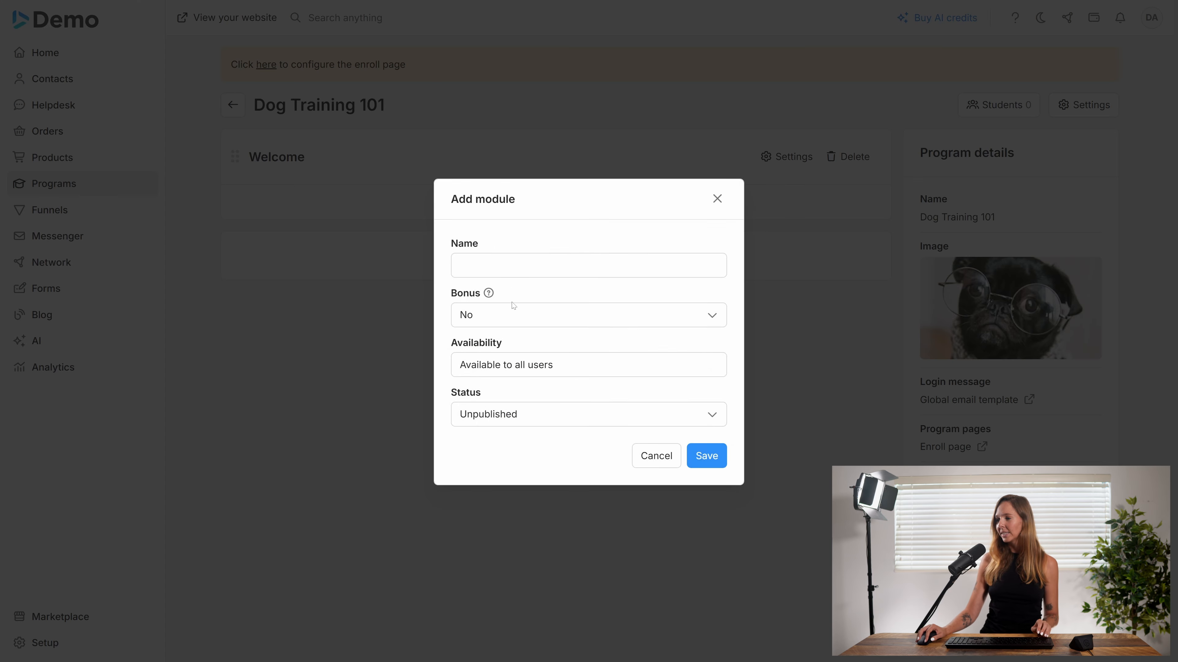
click(514, 265)
text(Week 1)
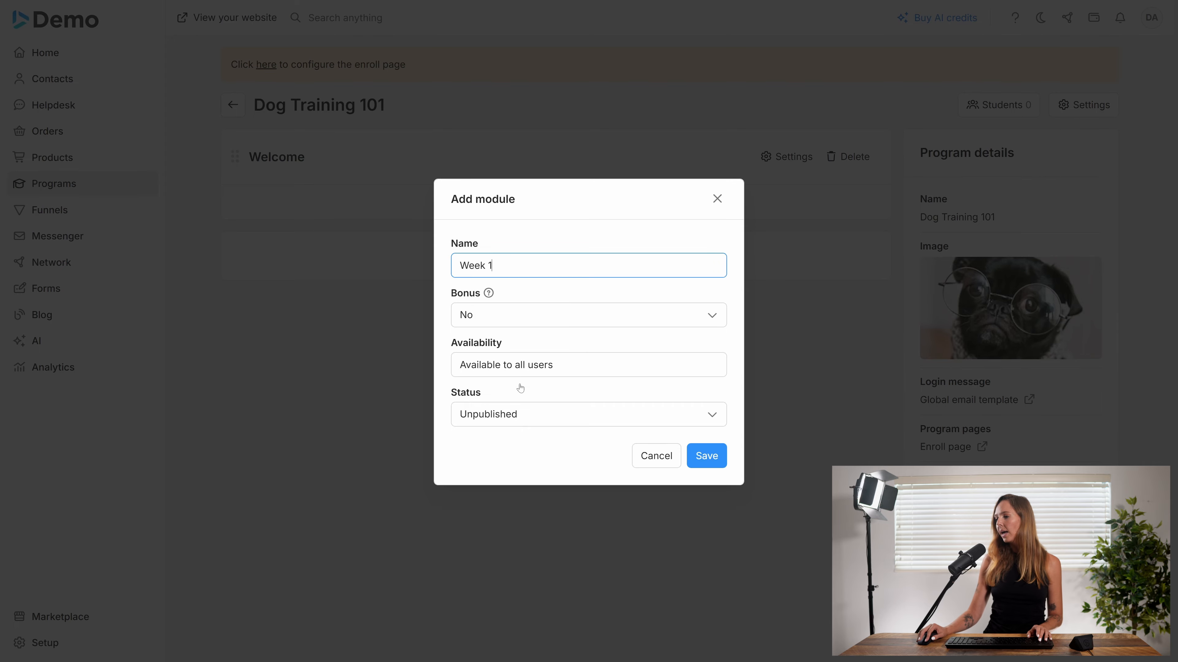
click(525, 414)
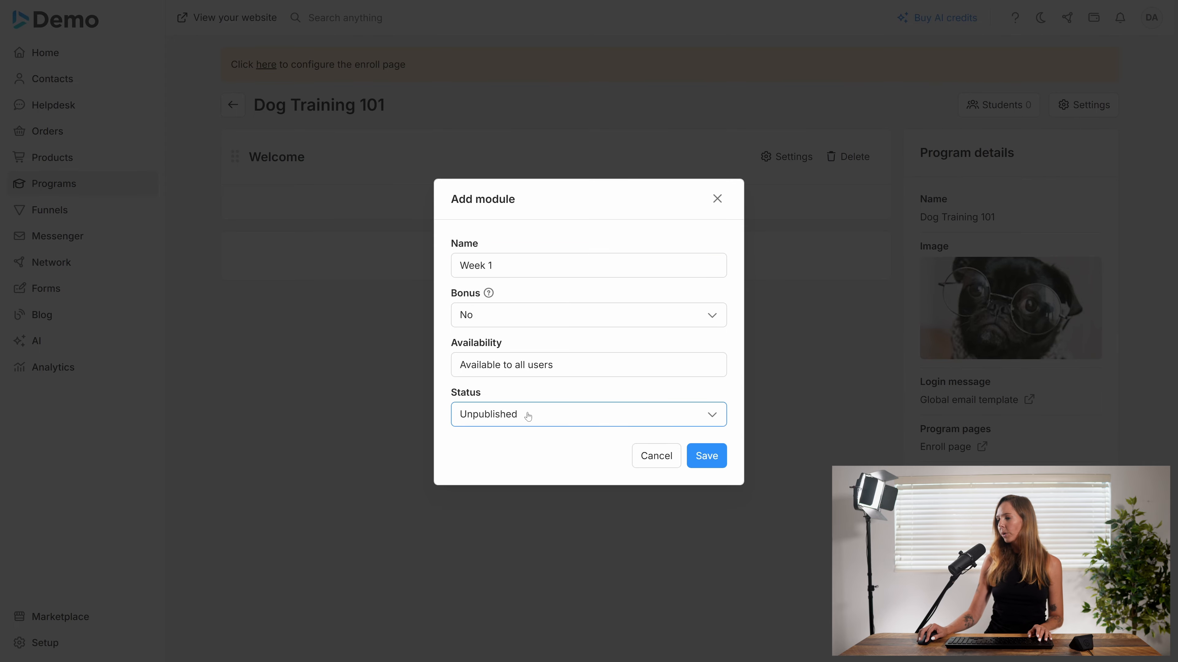
click(518, 447)
click(706, 455)
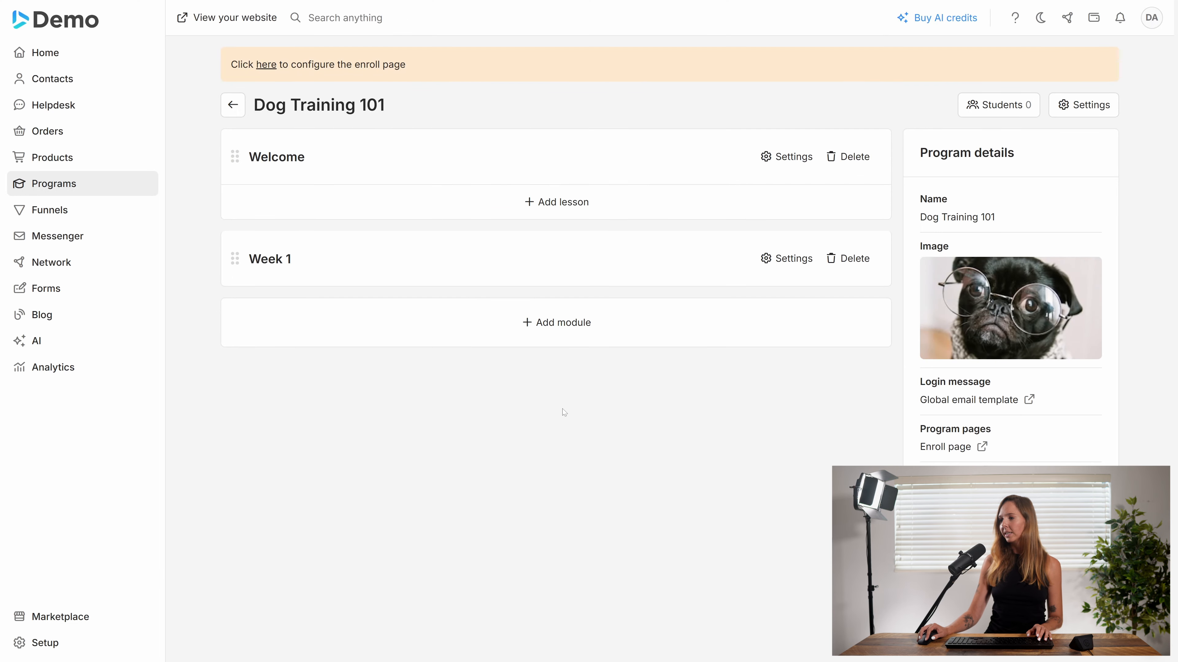
Add a module named "Week 2" with the status Published below Week 1
click(549, 325)
click(521, 273)
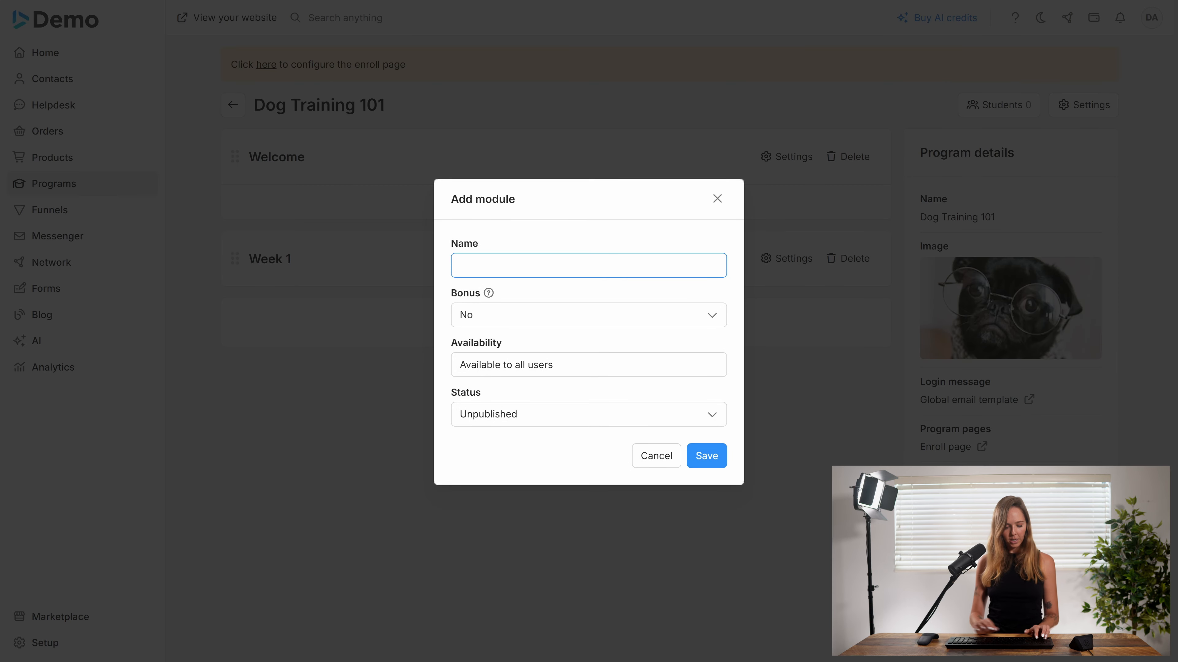
text(Week 2)
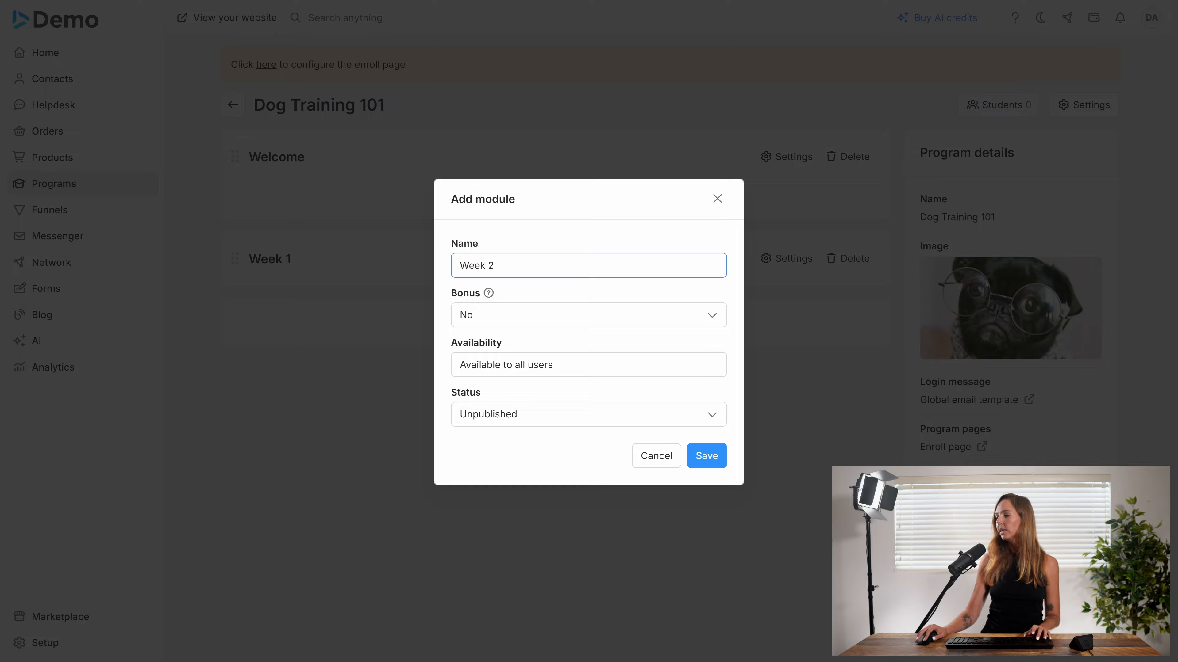
click(546, 414)
click(528, 446)
click(704, 457)
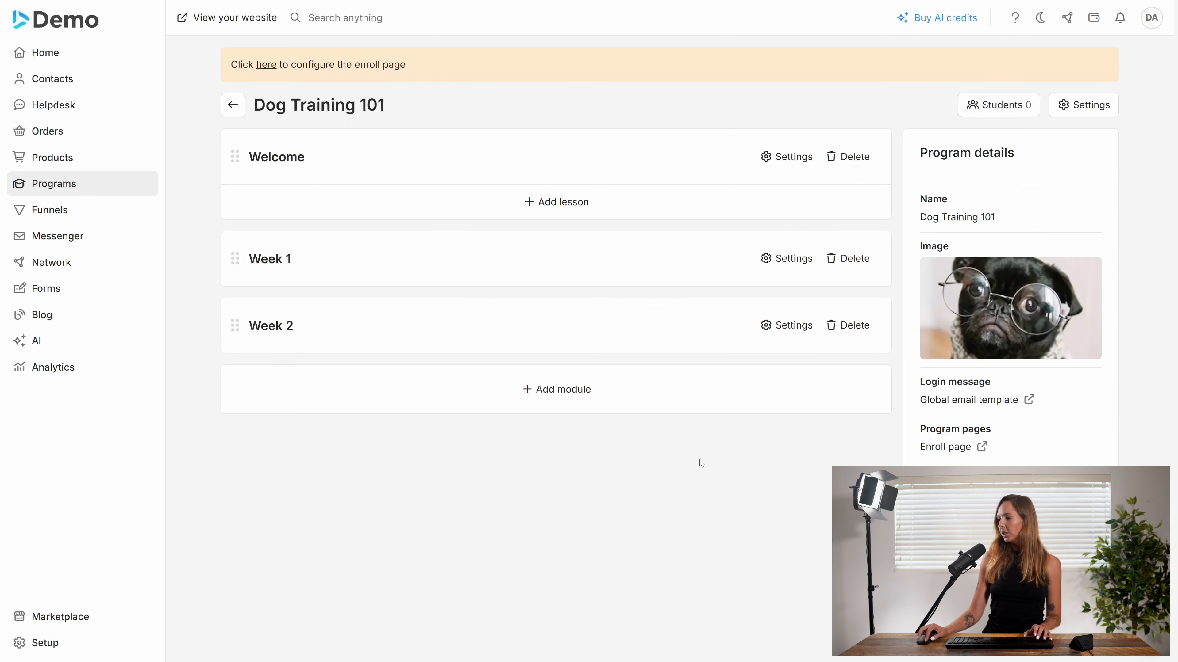
Add a module named "Week 3" with the status Published below Week 2
click(563, 391)
click(478, 267)
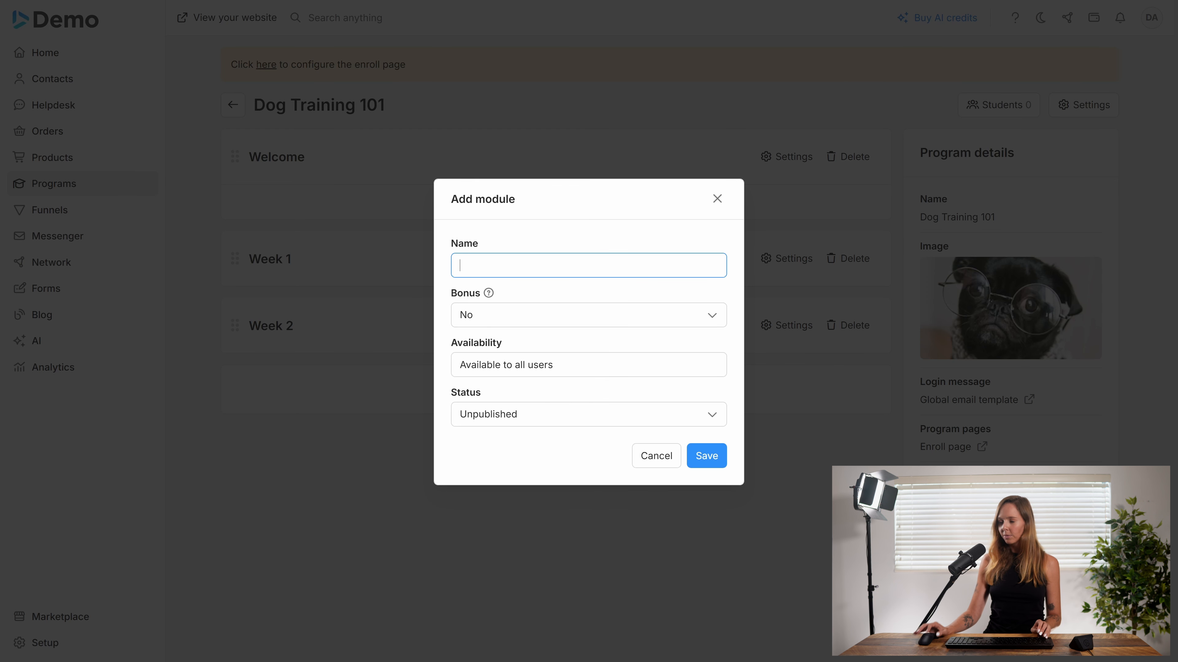
text(Week 3)
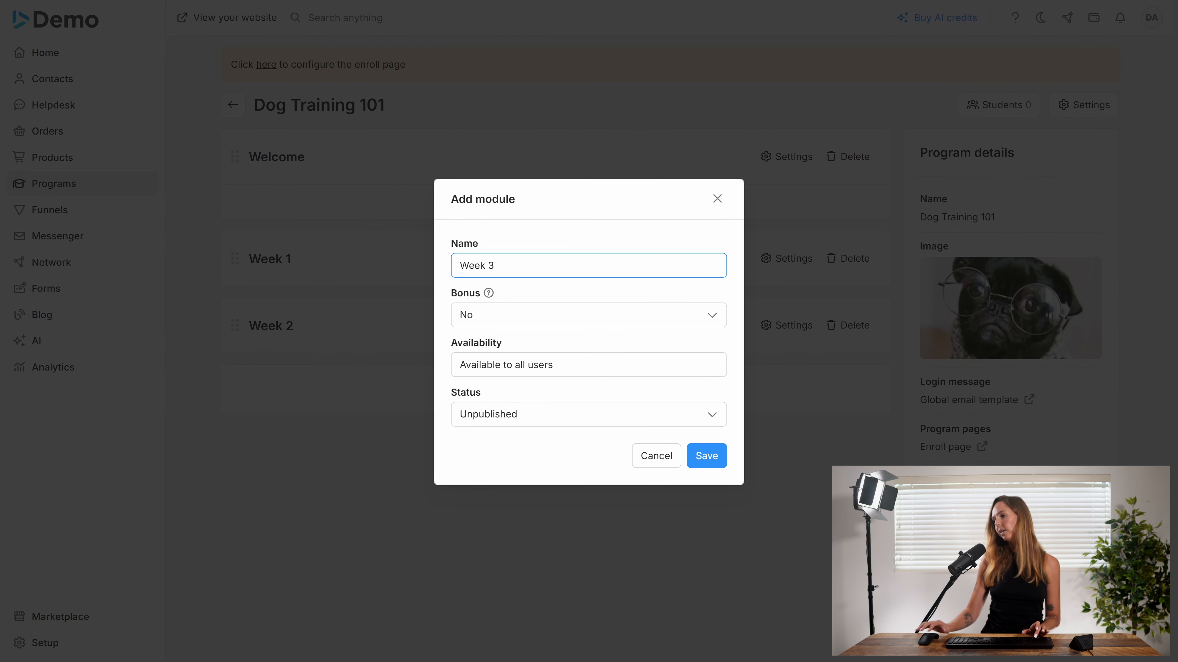
click(516, 420)
click(498, 448)
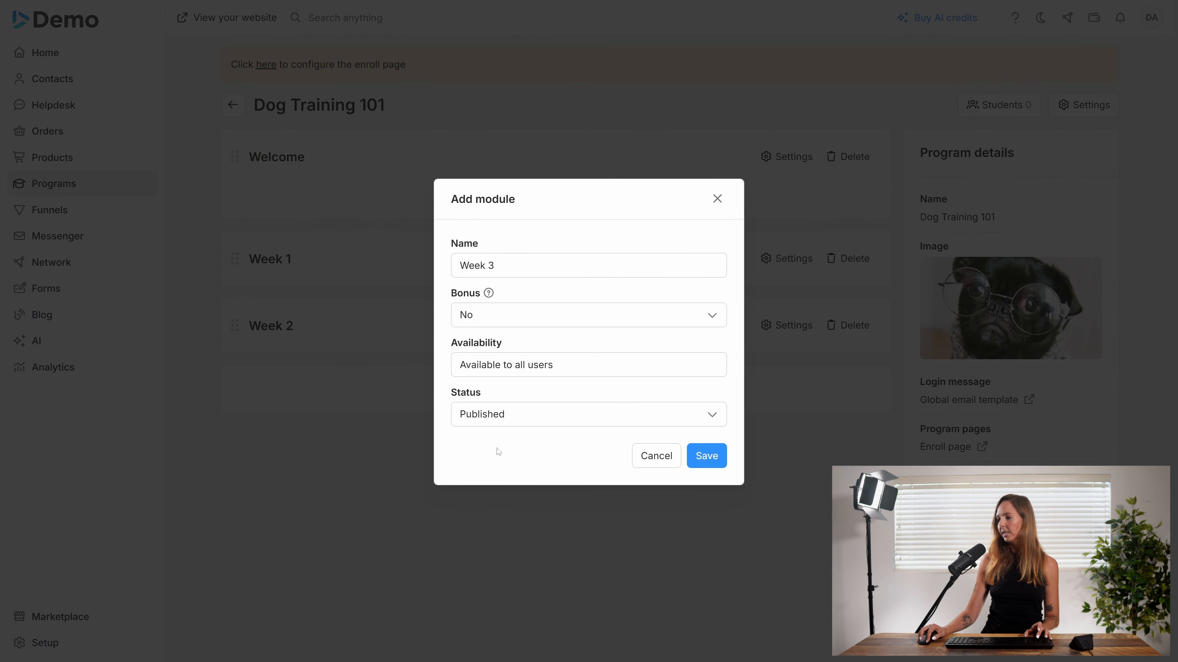
click(707, 456)
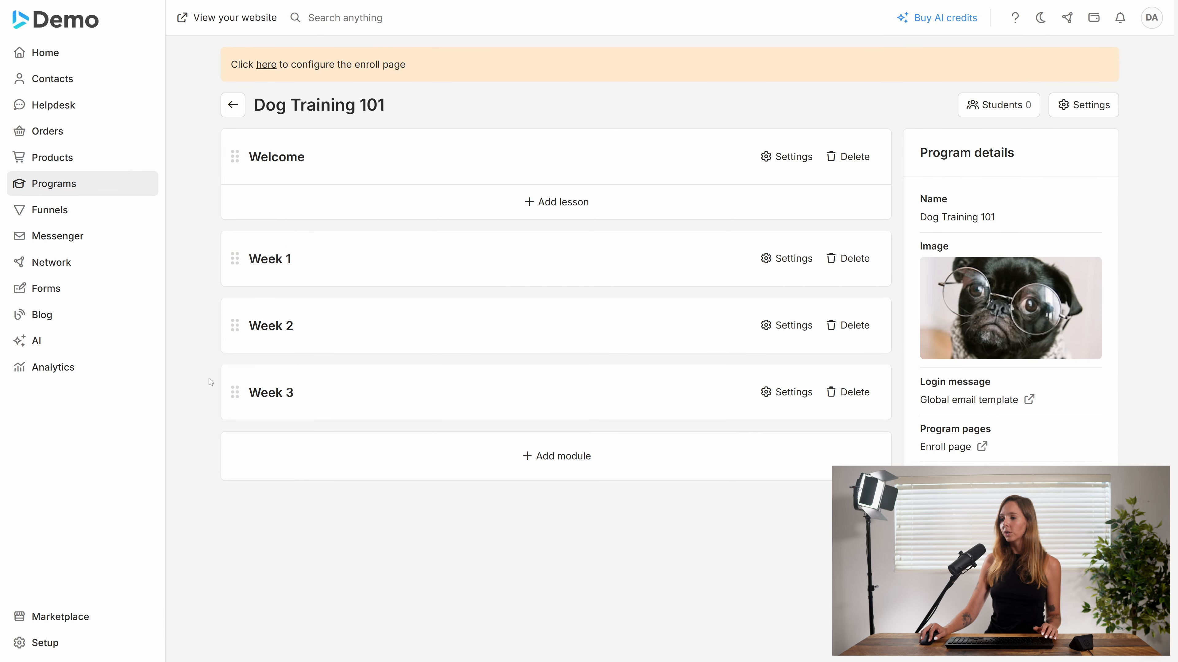
Move the Week 3 module above Week 2 and return it below Week 2
drag(235, 392, 238, 327)
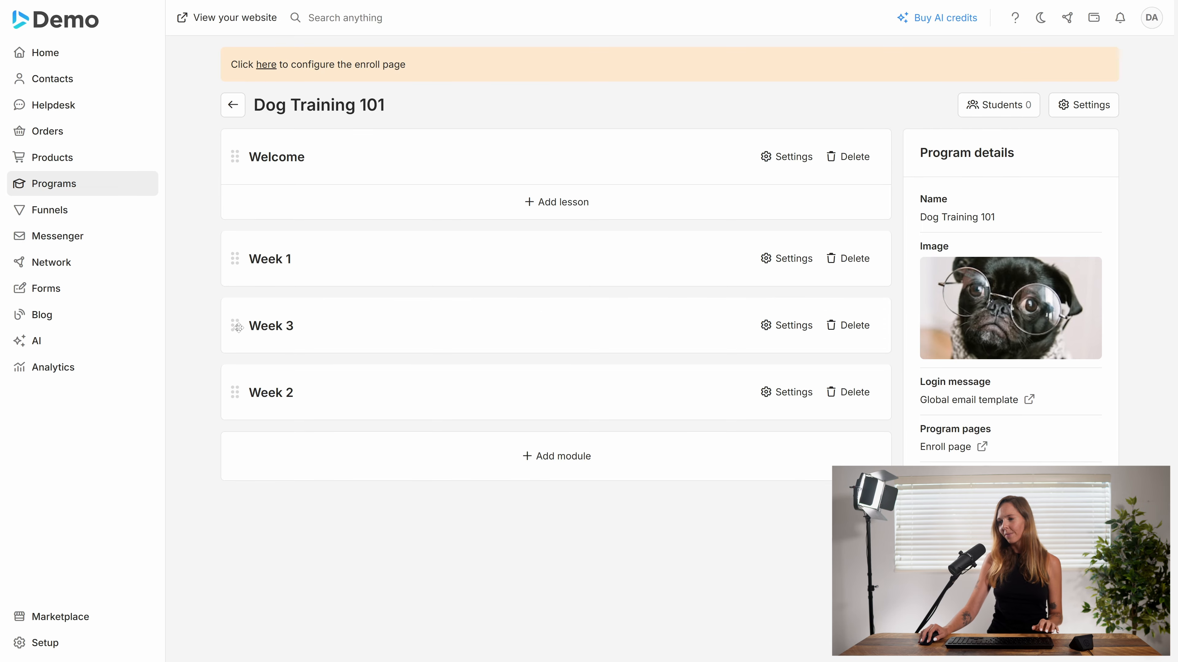
drag(237, 328, 239, 399)
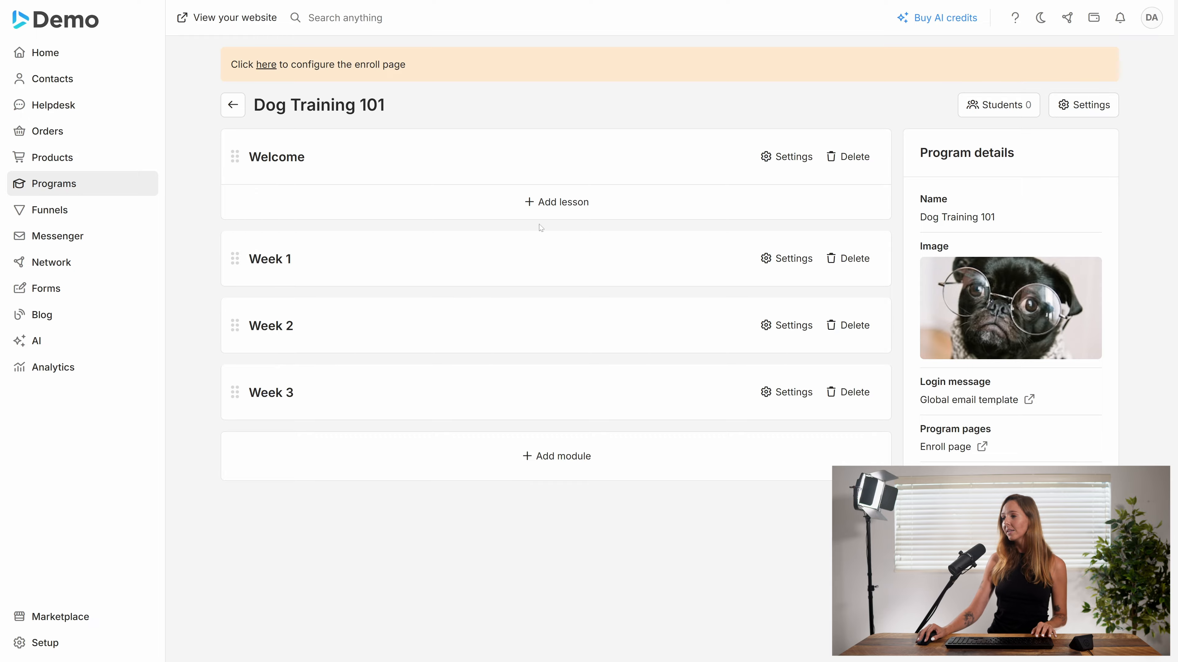
Add a video lesson titled "Welcome to Dog training 101" to the Welcome module, with Default Admin as instructor and status Published
click(547, 204)
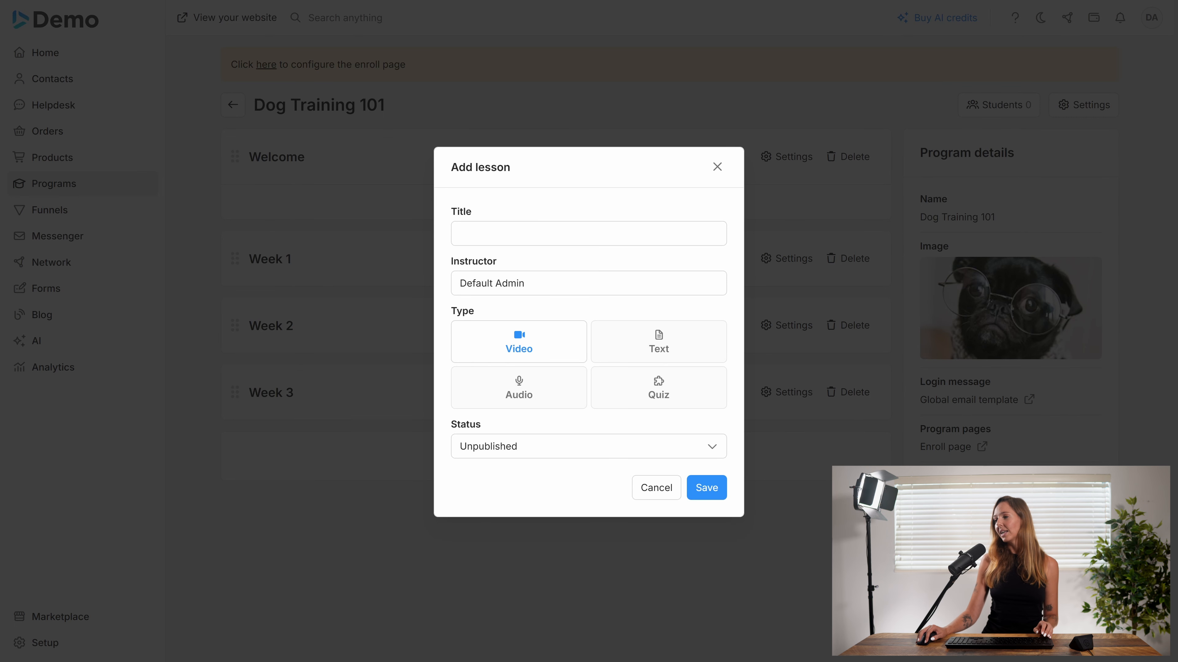
click(547, 233)
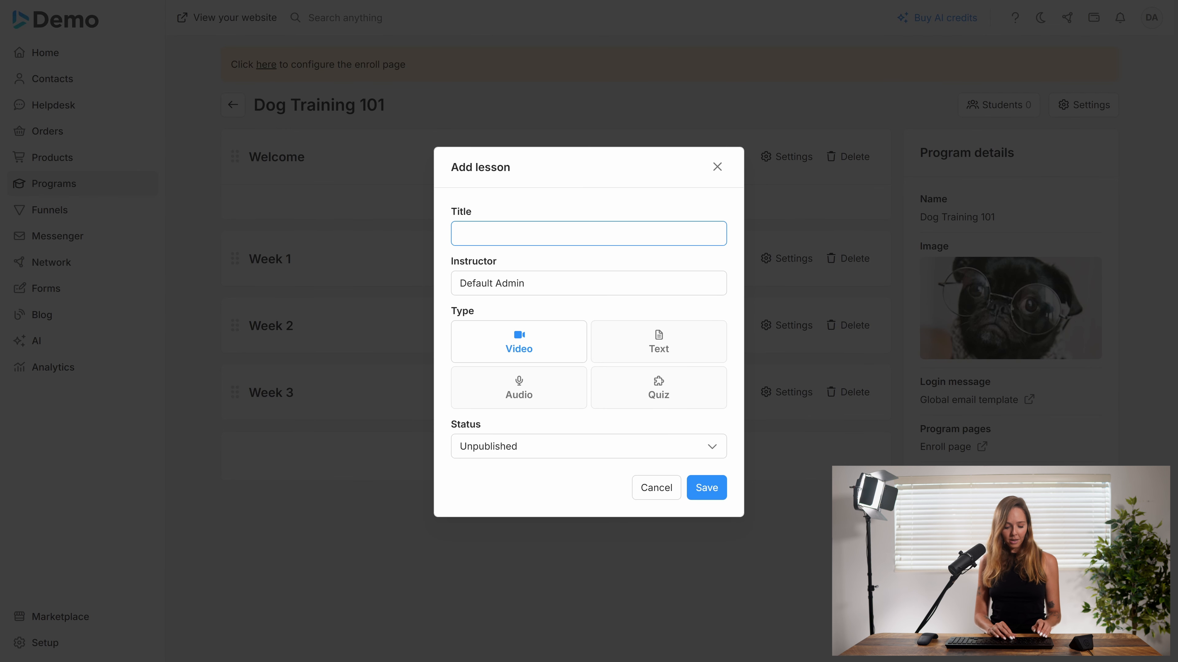
text(W)
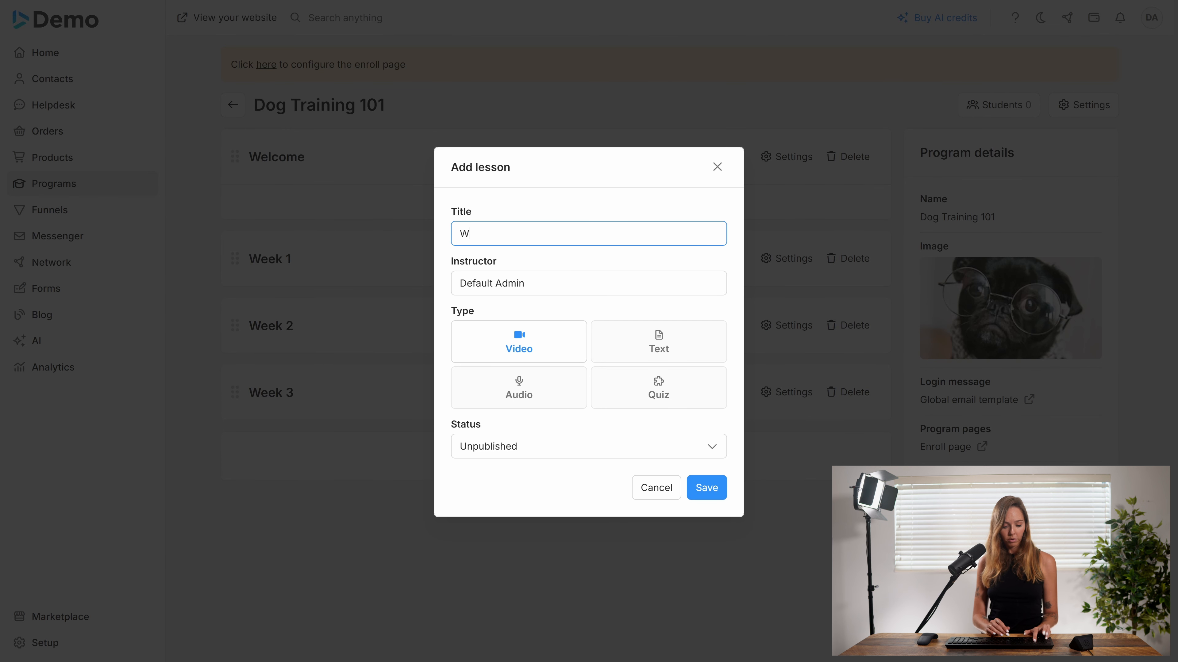
text(elcome)
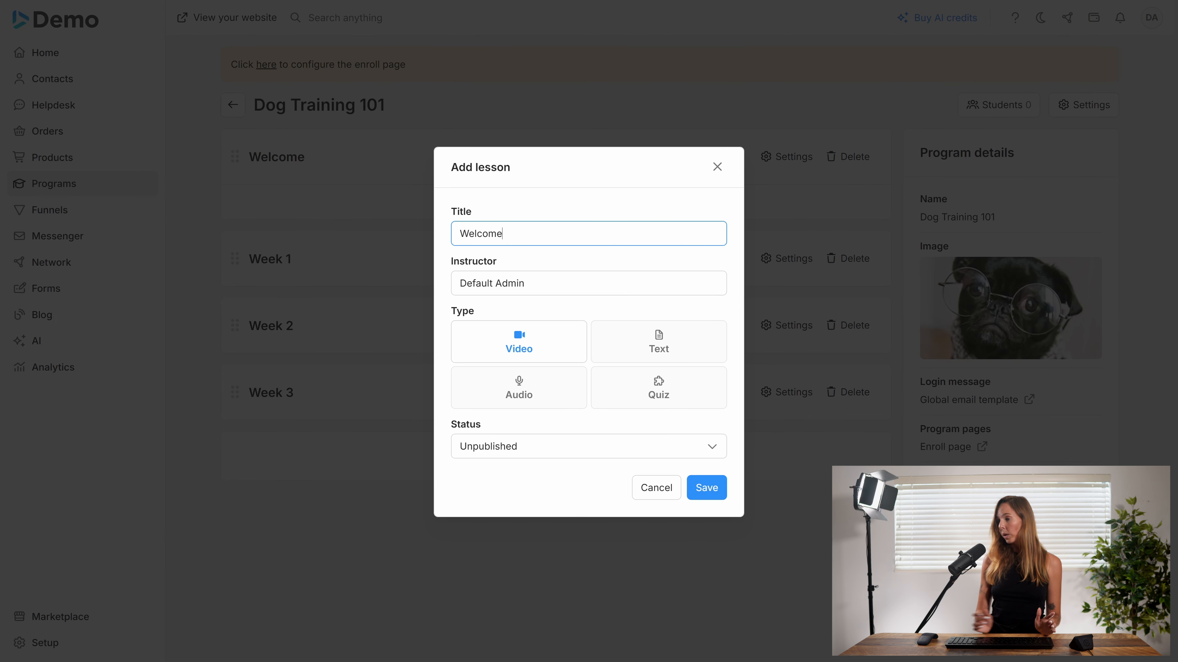
text( to Dog )
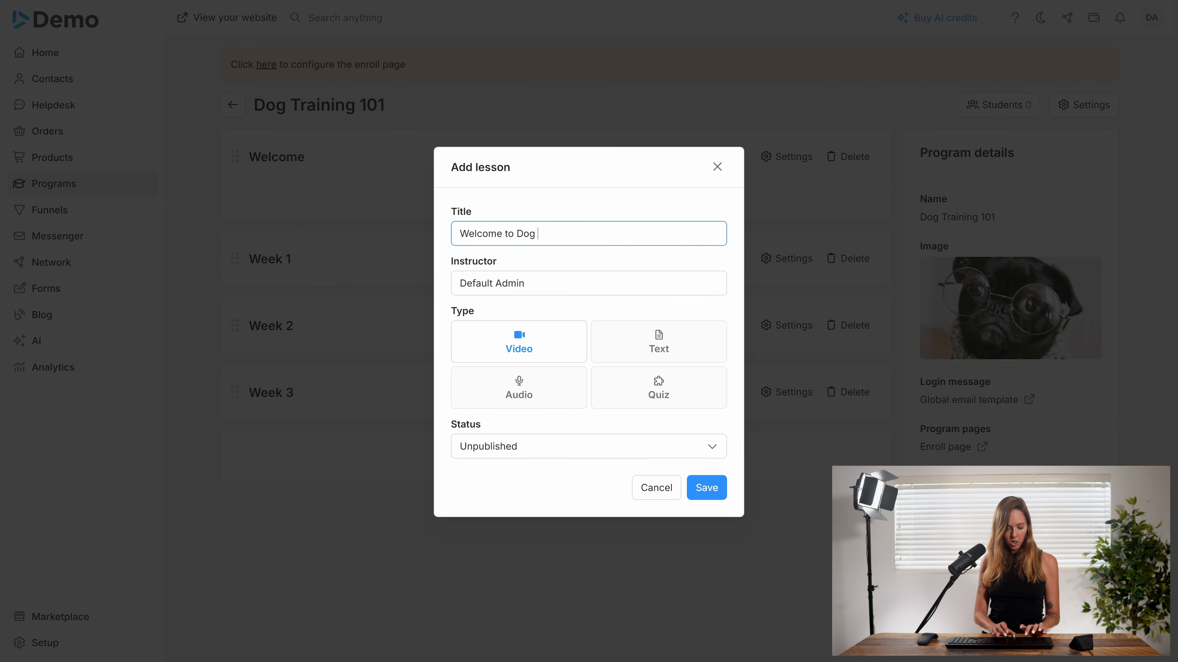
text(training 101)
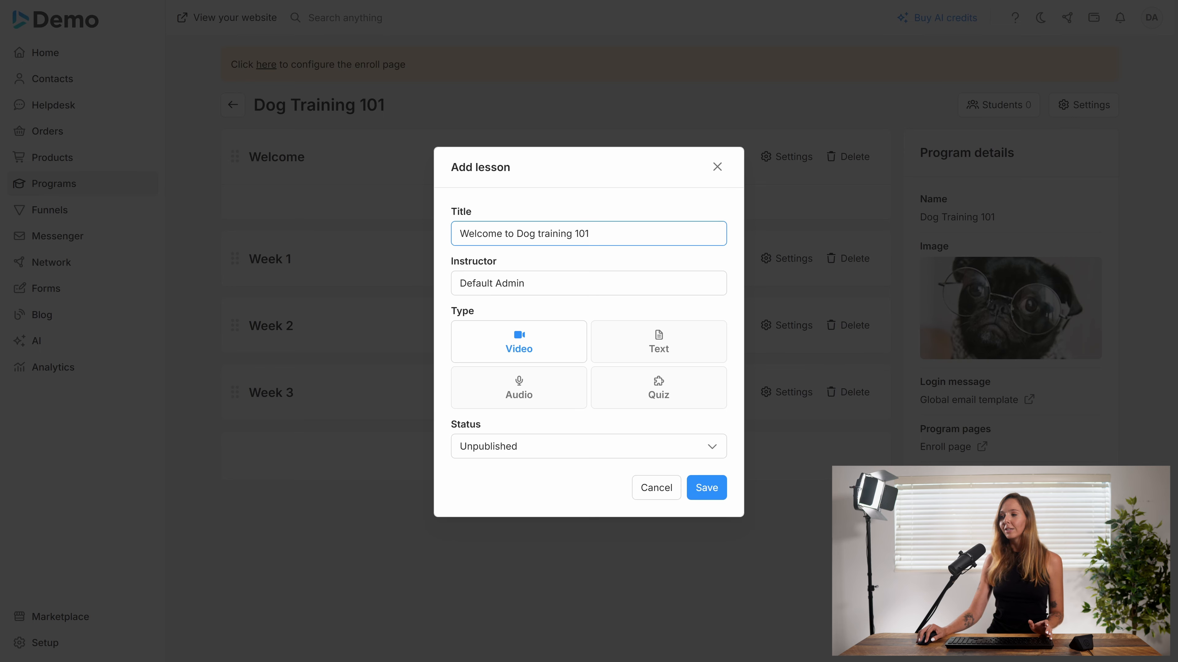
key(Tab)
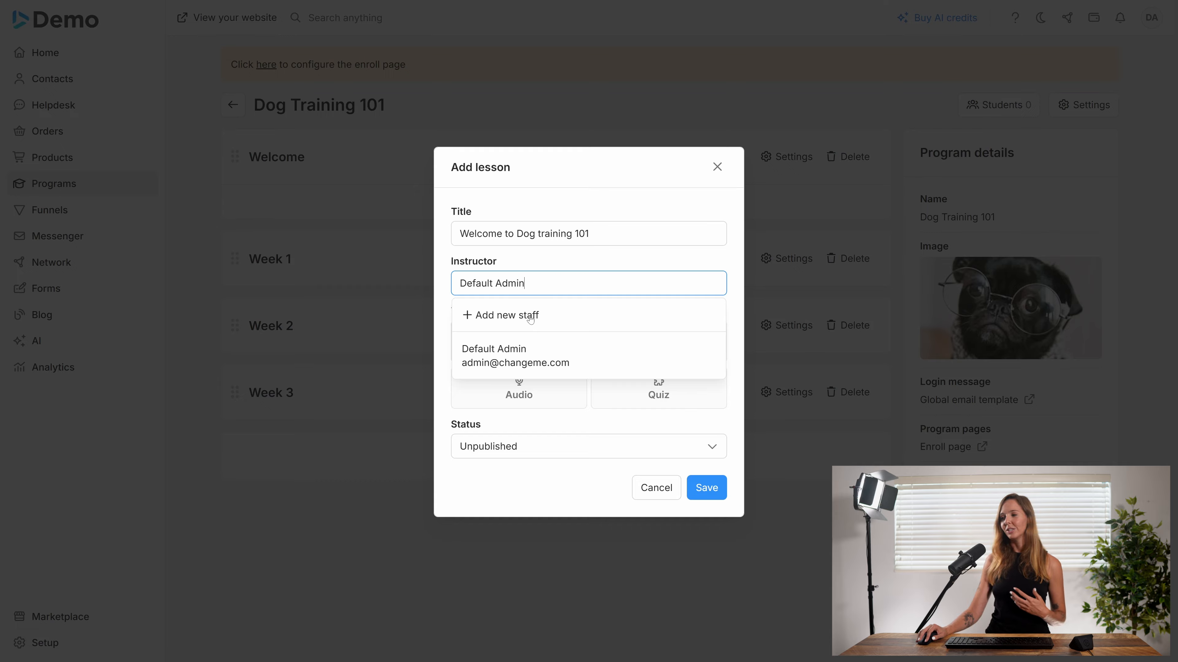
click(513, 355)
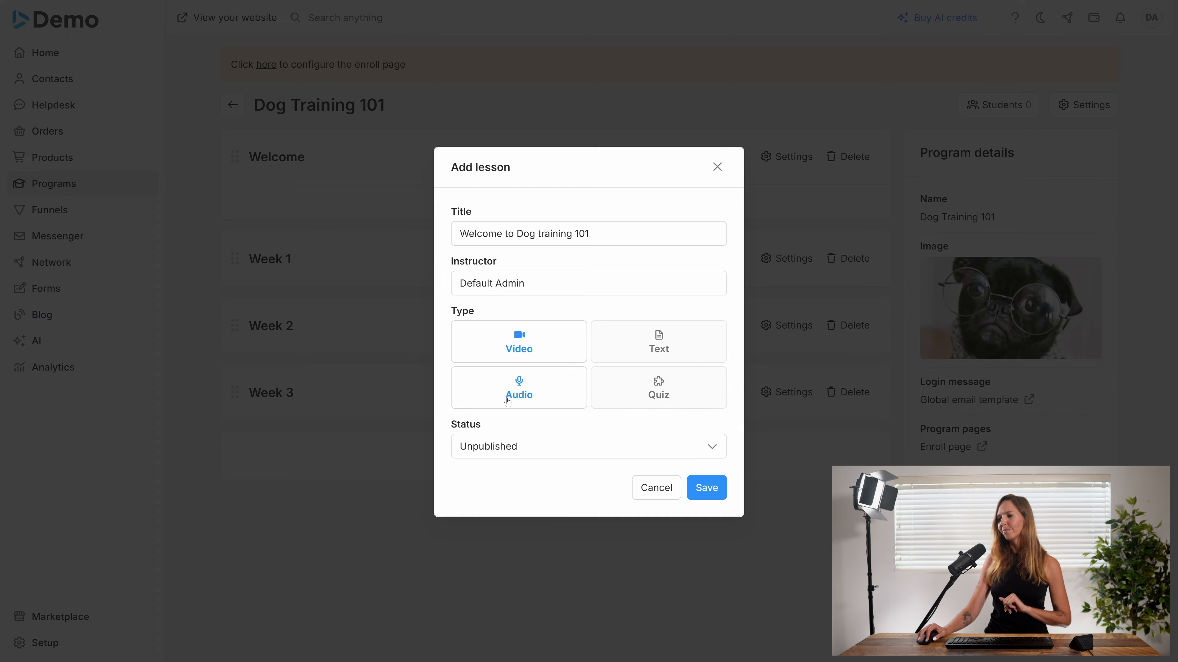
click(518, 454)
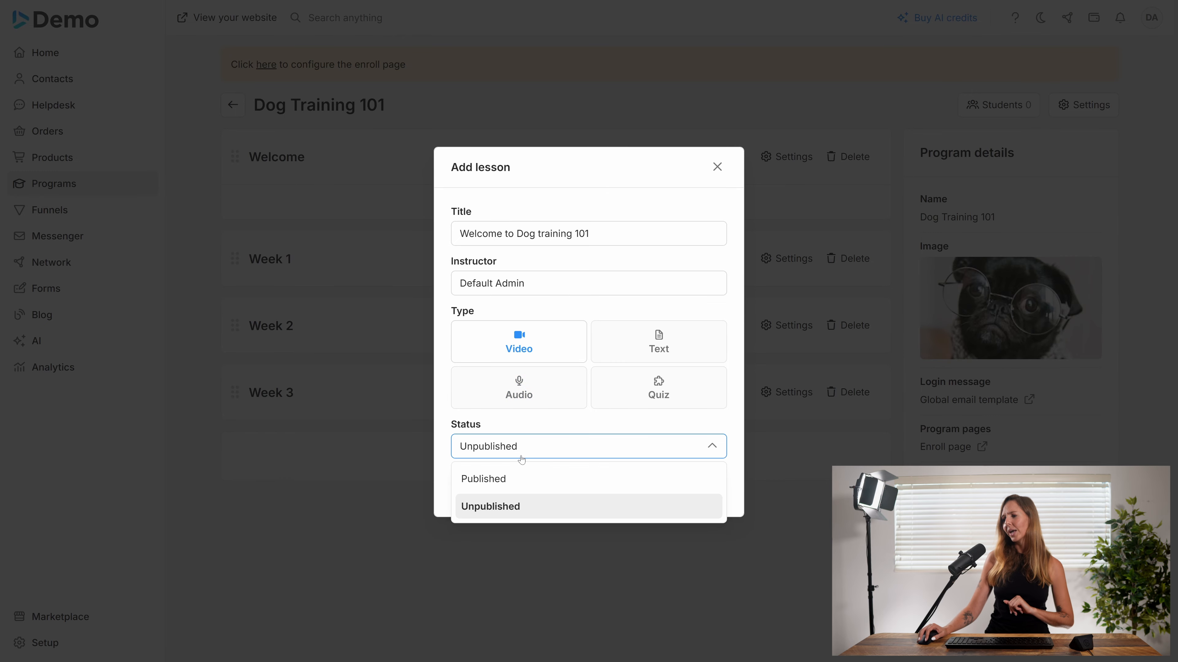
click(518, 480)
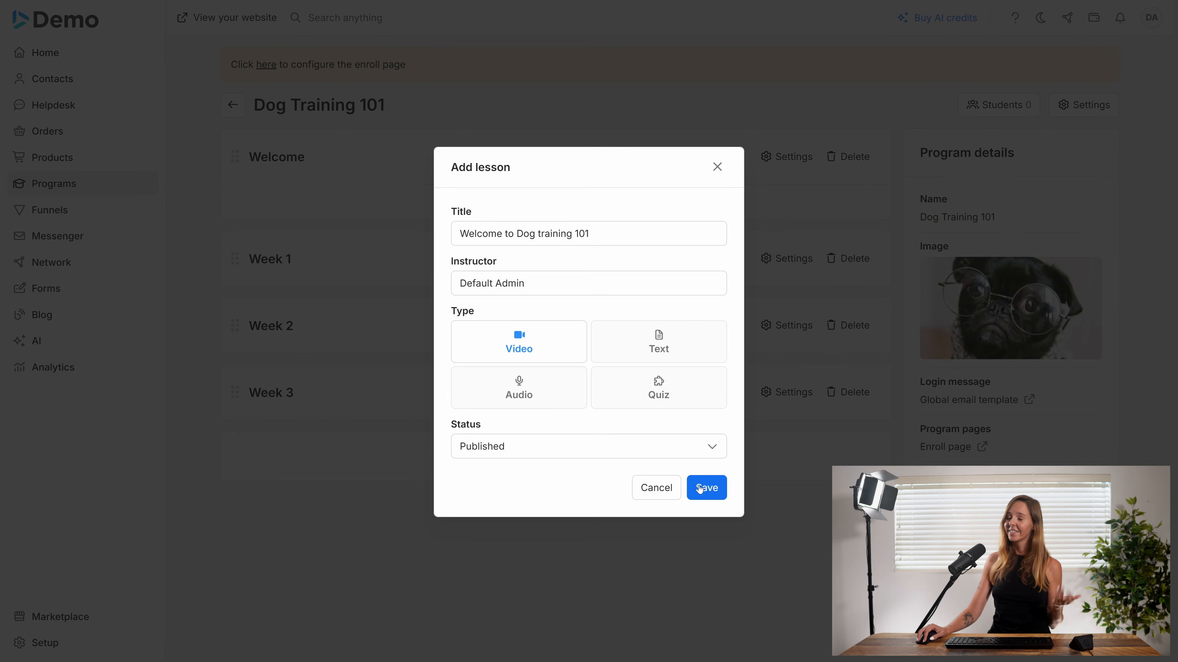
click(699, 489)
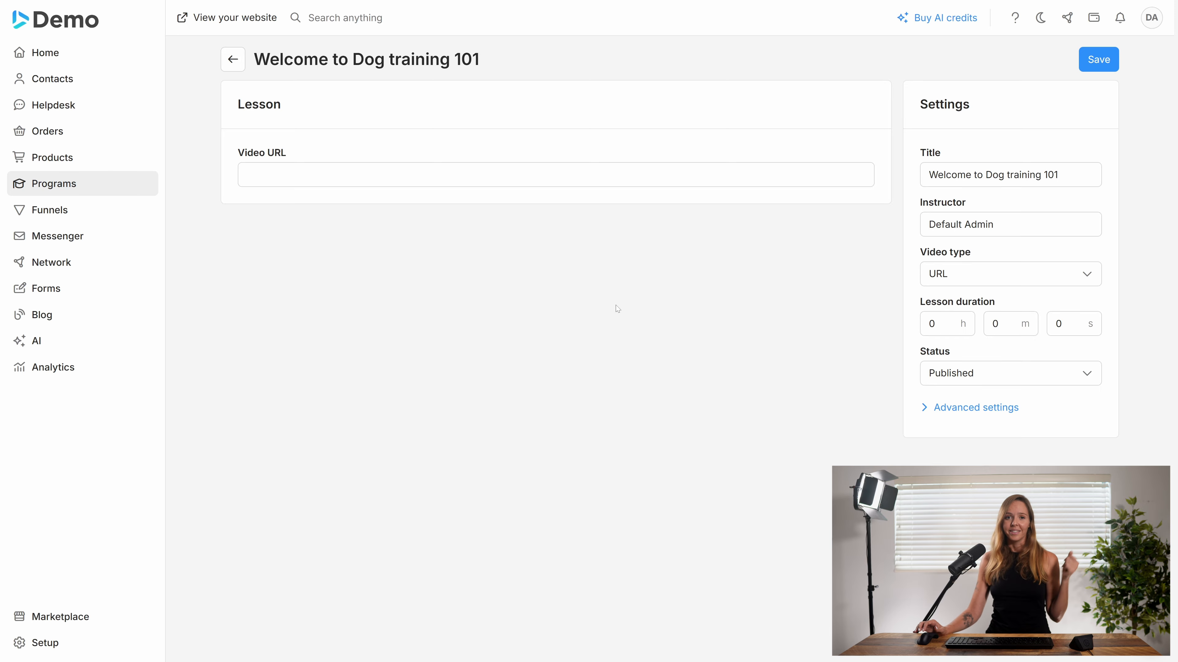
Switch the lesson's video type to File, installing the free Video hosting app for it
click(519, 176)
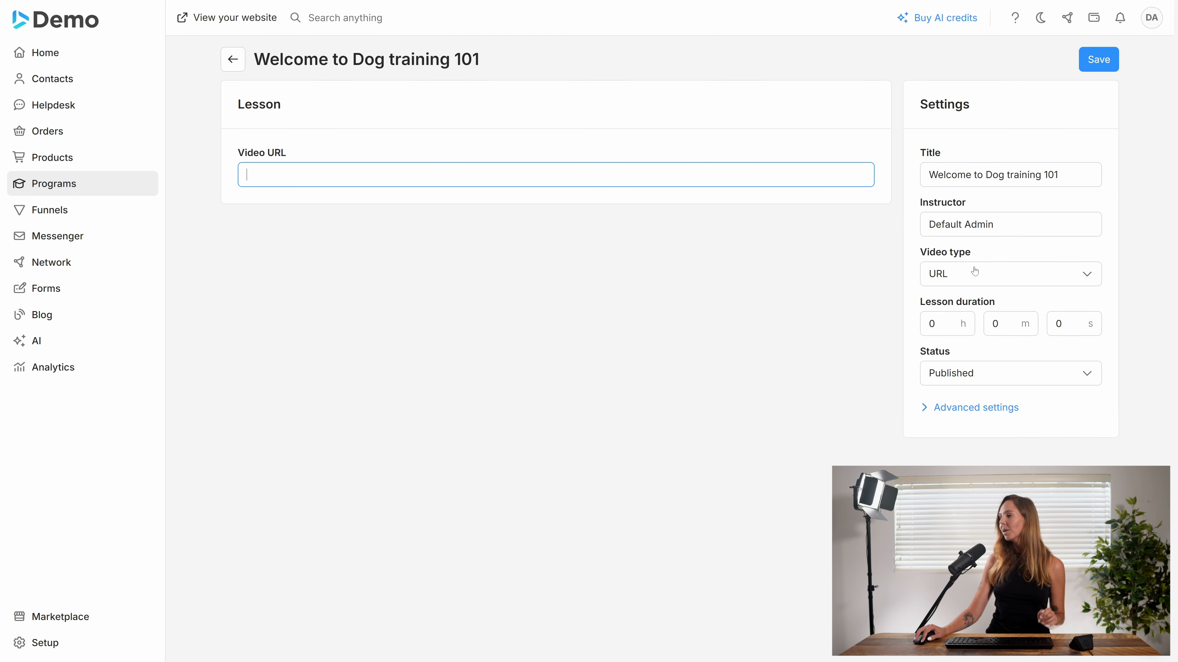
click(994, 273)
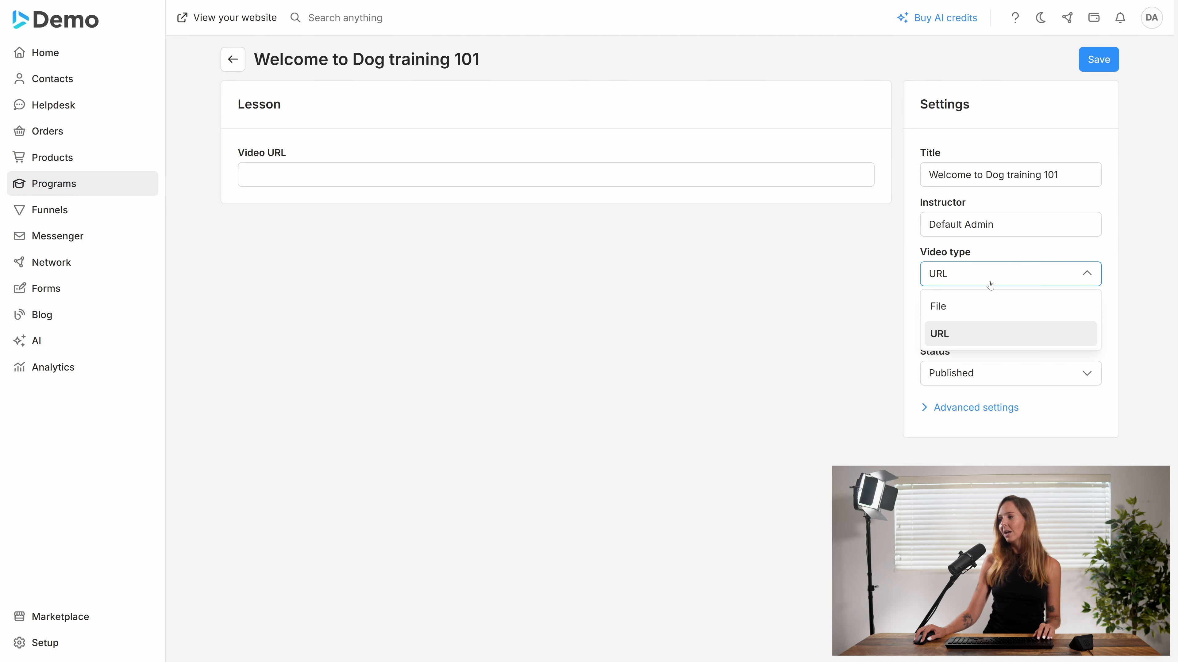
click(974, 305)
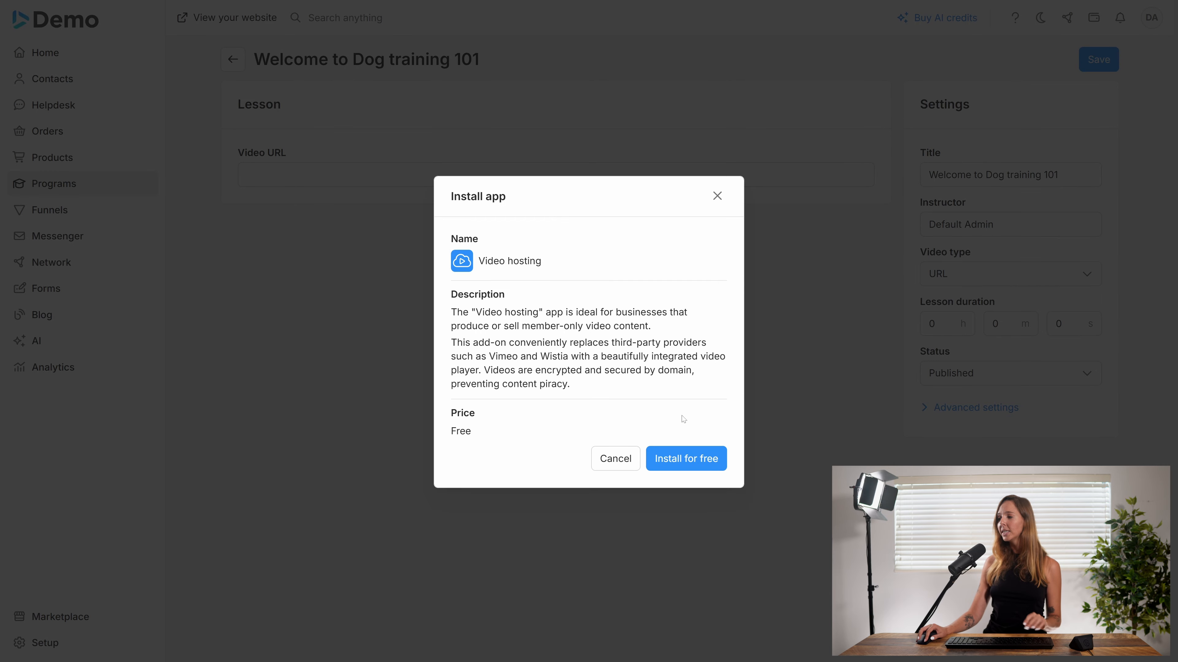
click(697, 454)
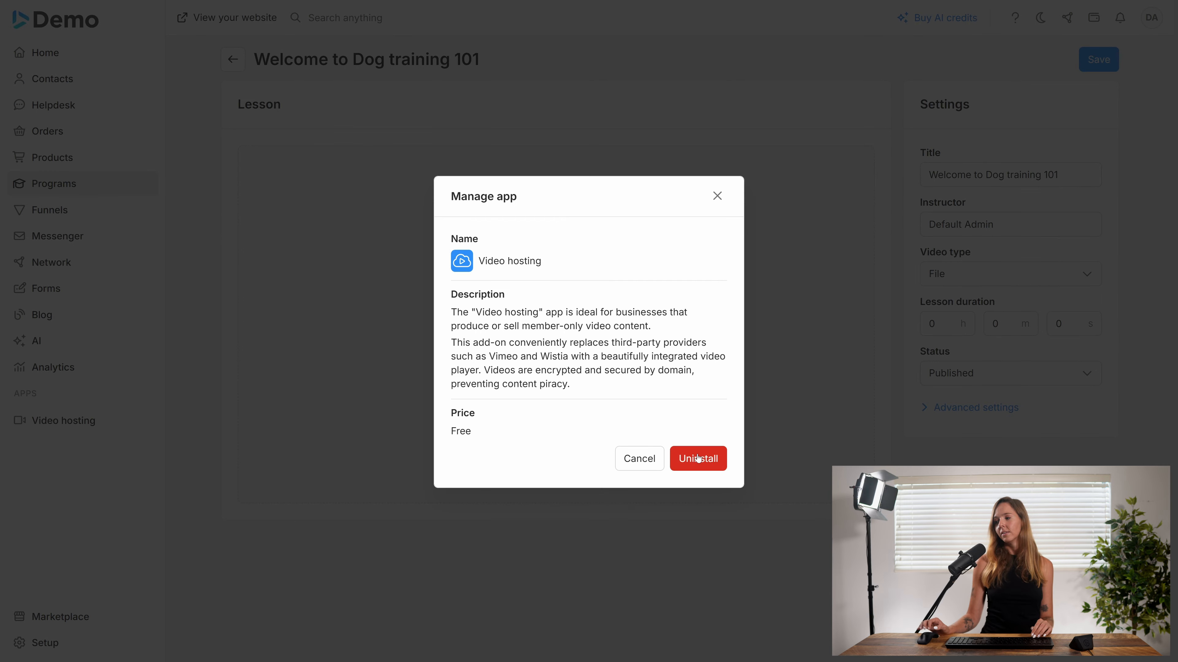
click(718, 196)
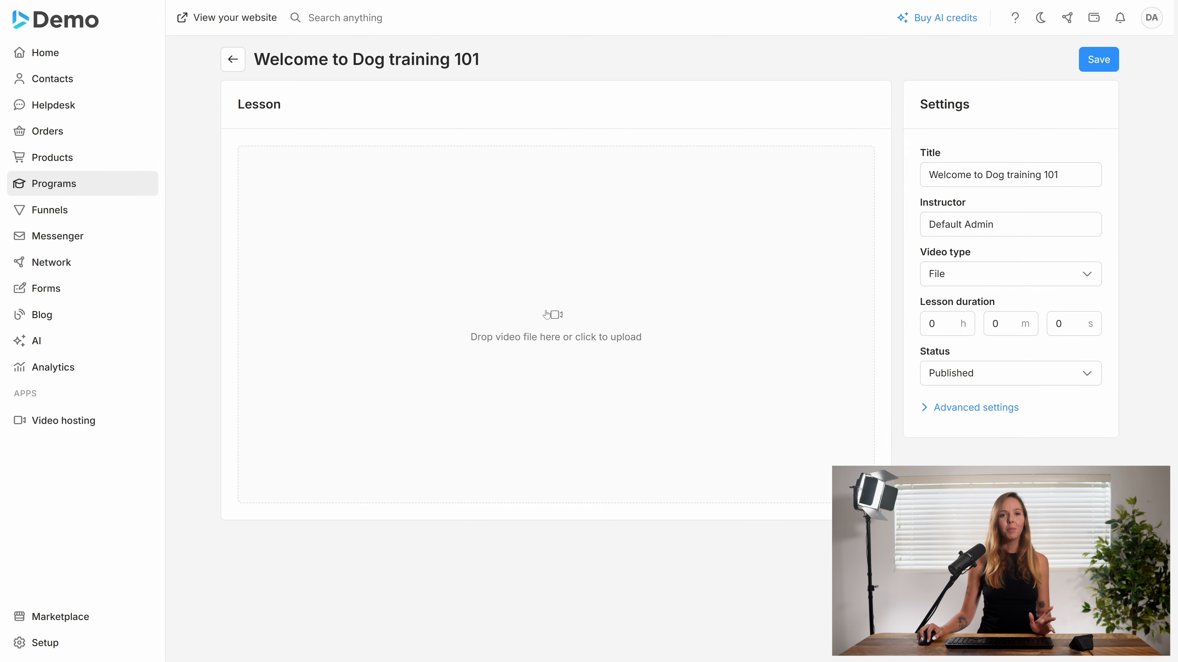
click(586, 313)
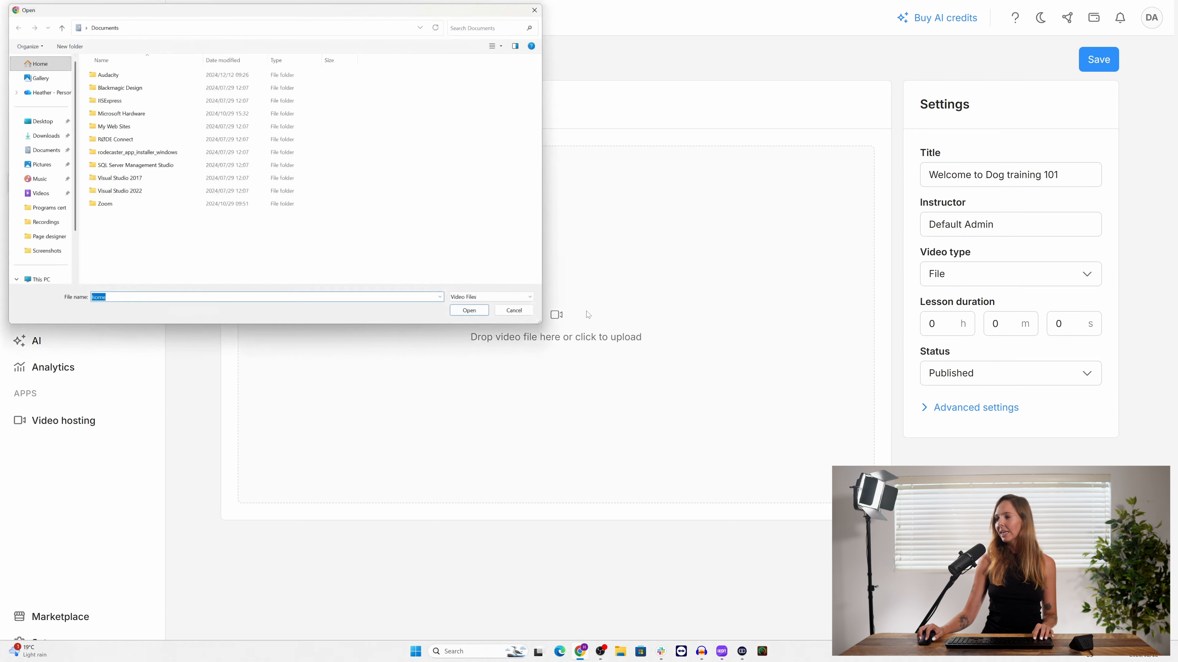
click(42, 135)
click(137, 85)
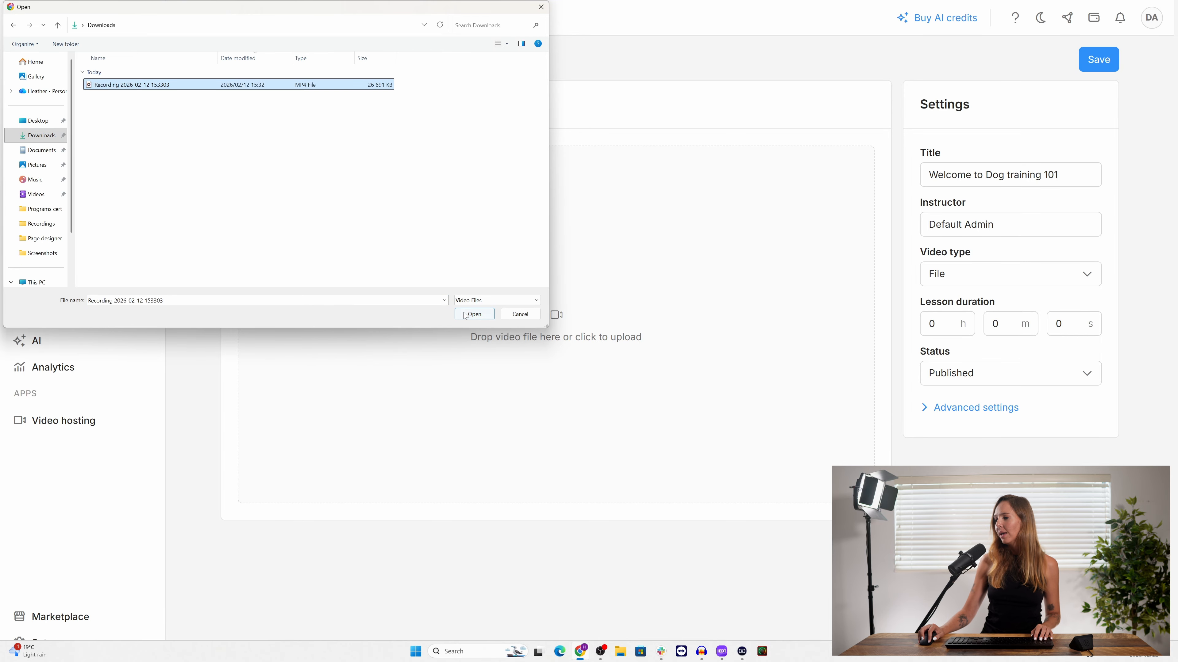
click(474, 315)
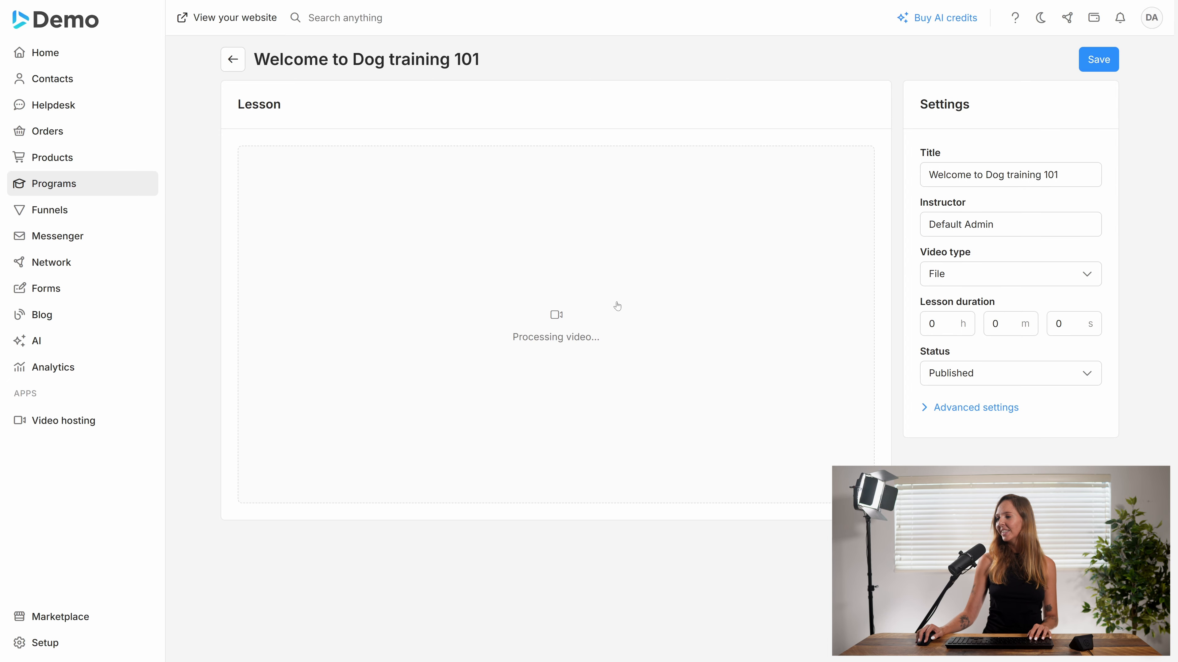
click(240, 69)
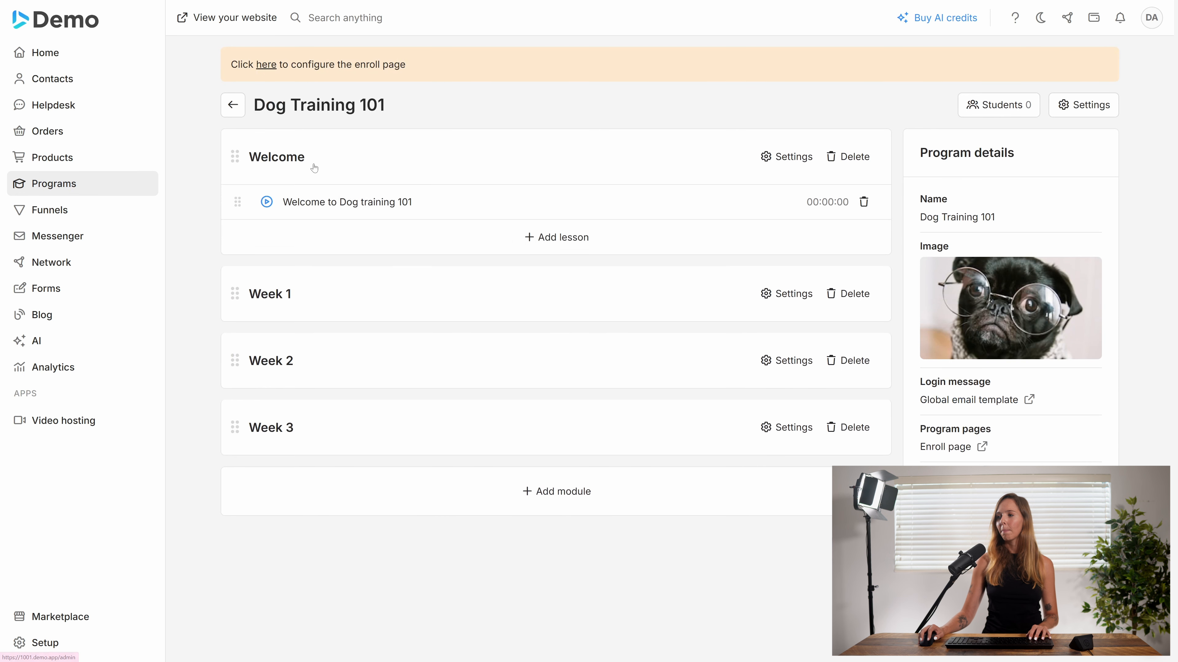
Add a text lesson titled "Prep sheet" to the Welcome module with the status Published
click(574, 245)
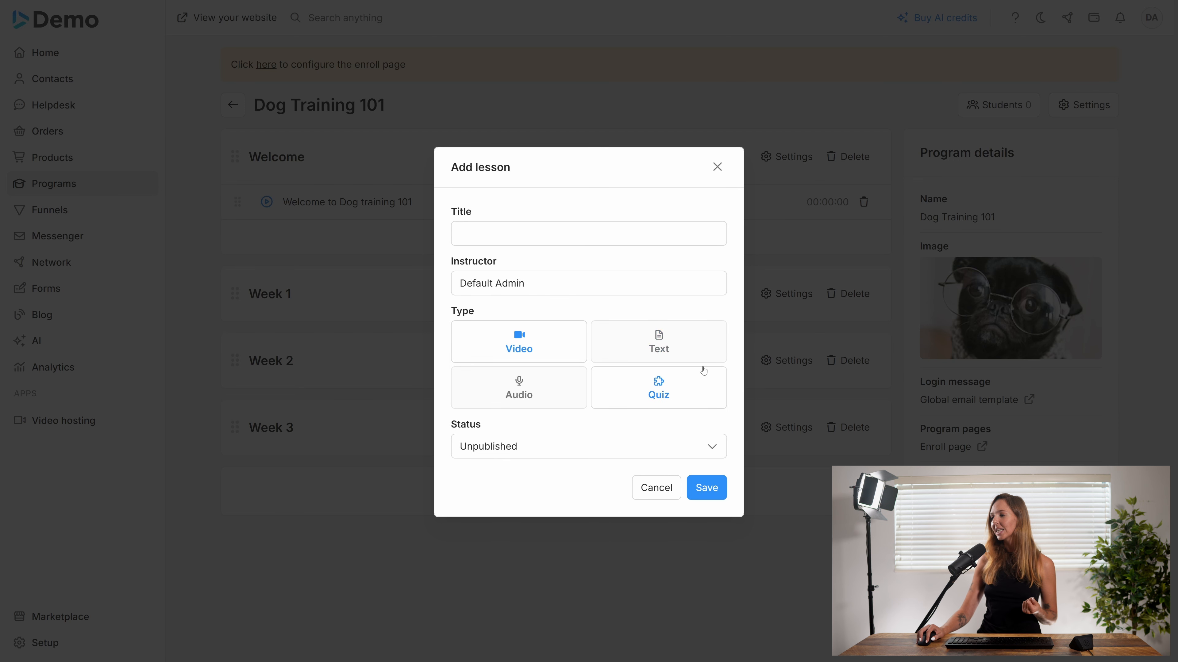
click(573, 235)
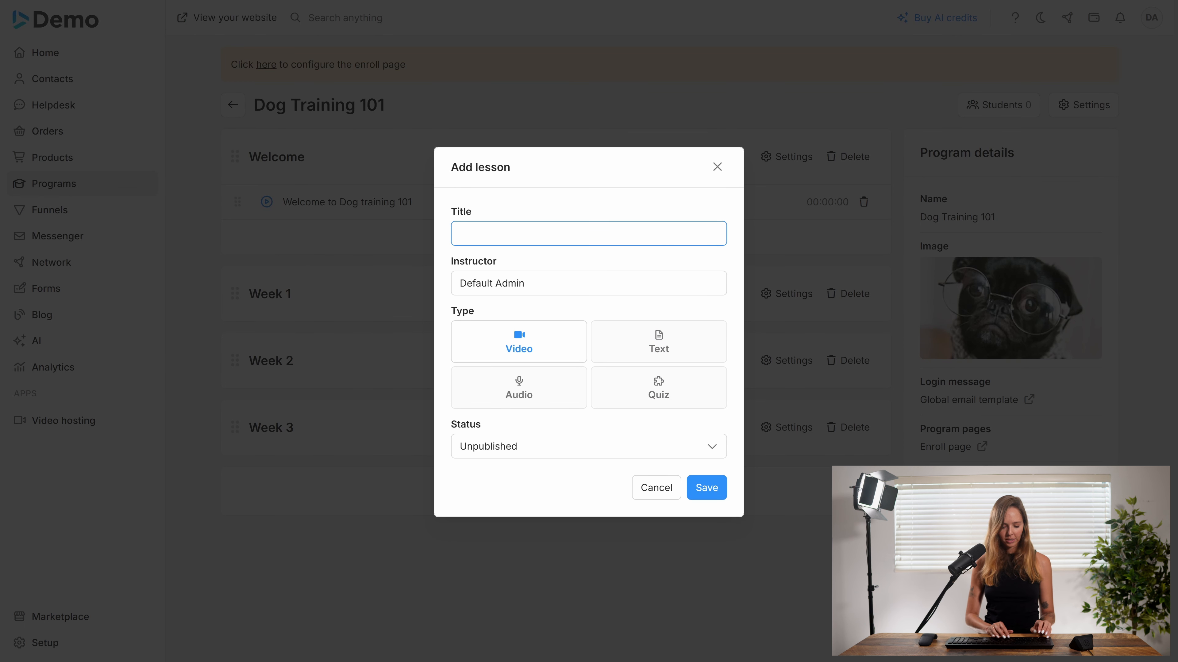
text(Prep sheet)
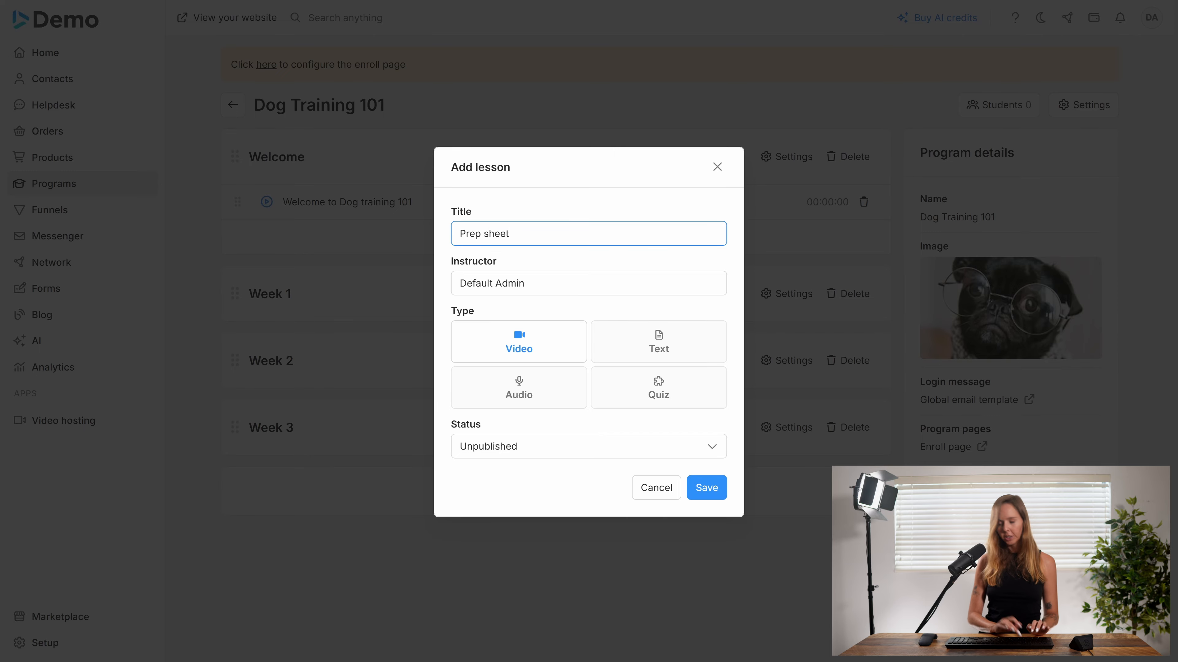
click(653, 341)
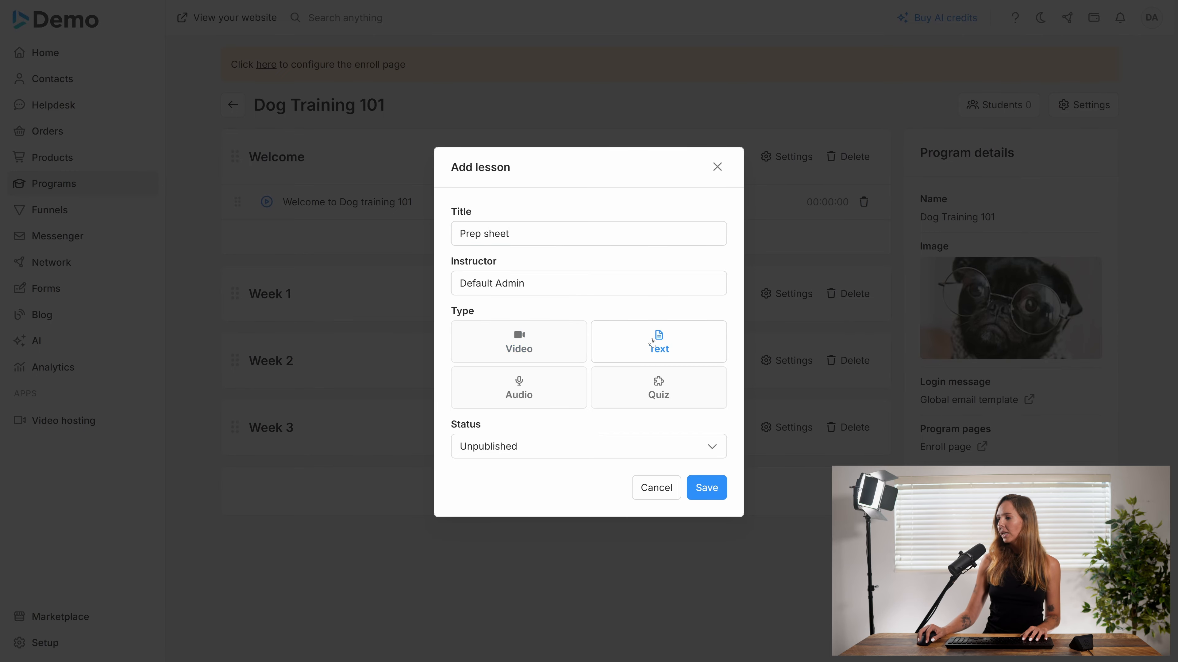
click(570, 454)
click(545, 479)
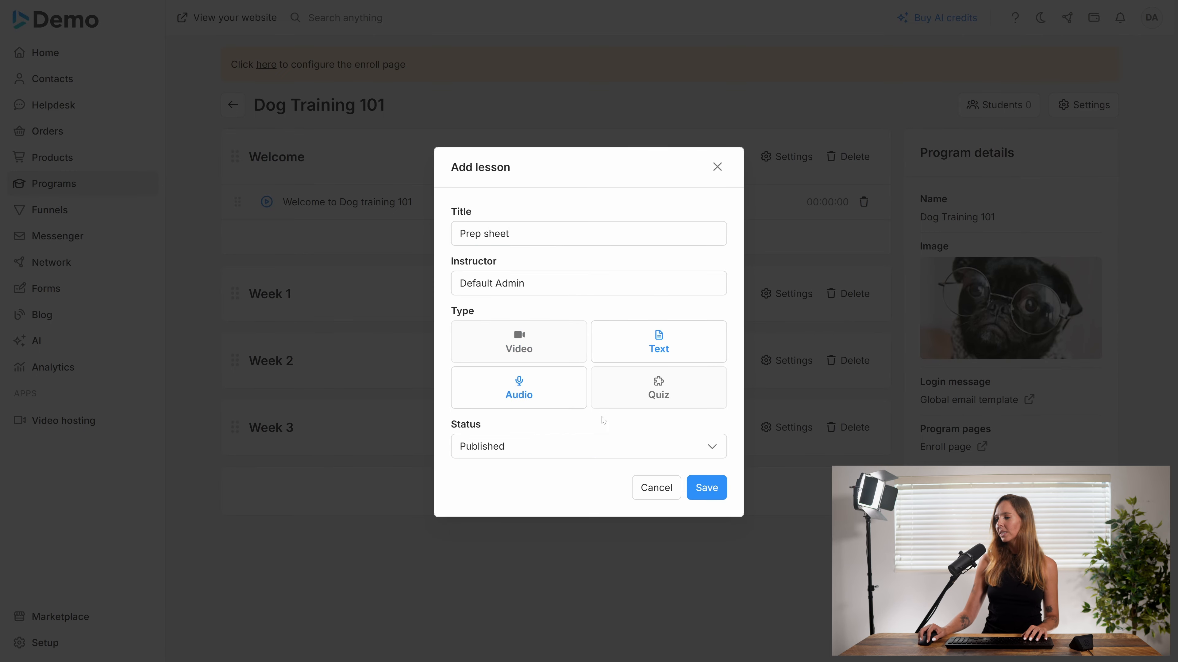
click(706, 487)
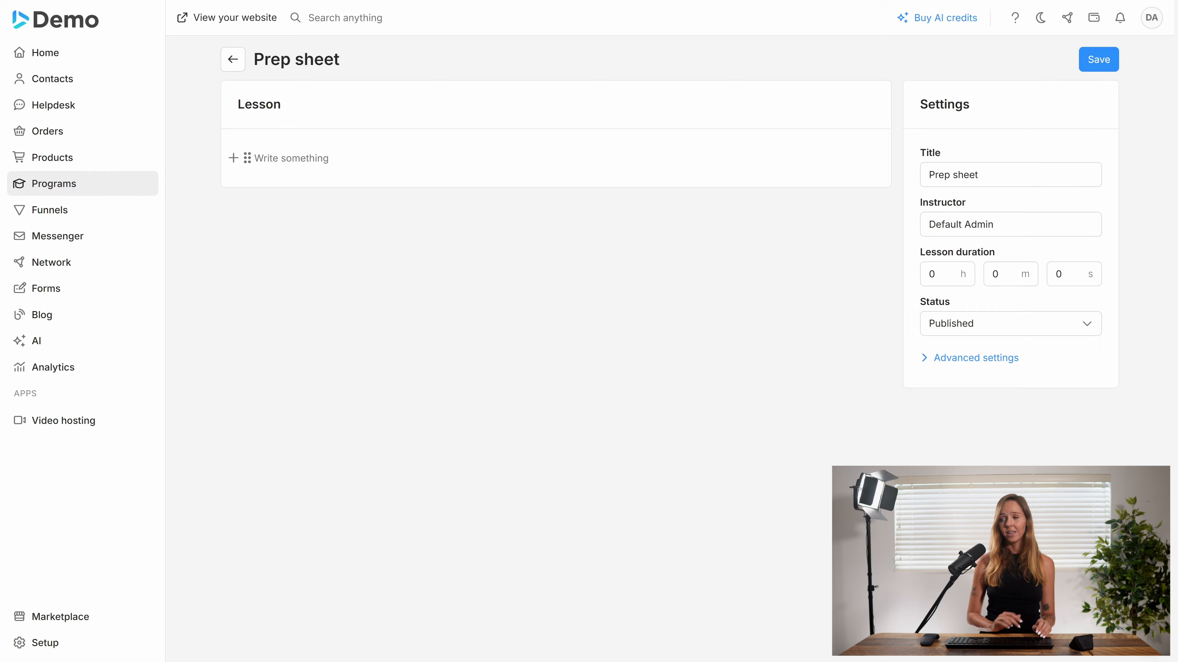
Write "Hello Here's what you'll need for the program" as the Prep sheet lesson text and start a new line below it
text(H)
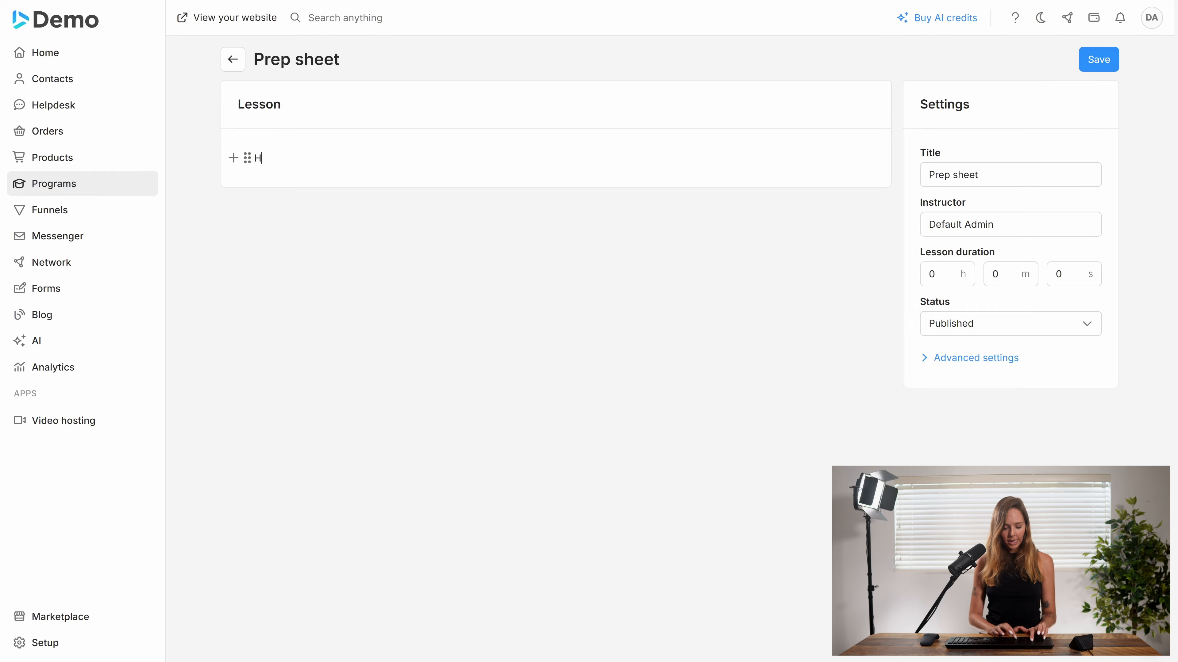
text(ello Her)
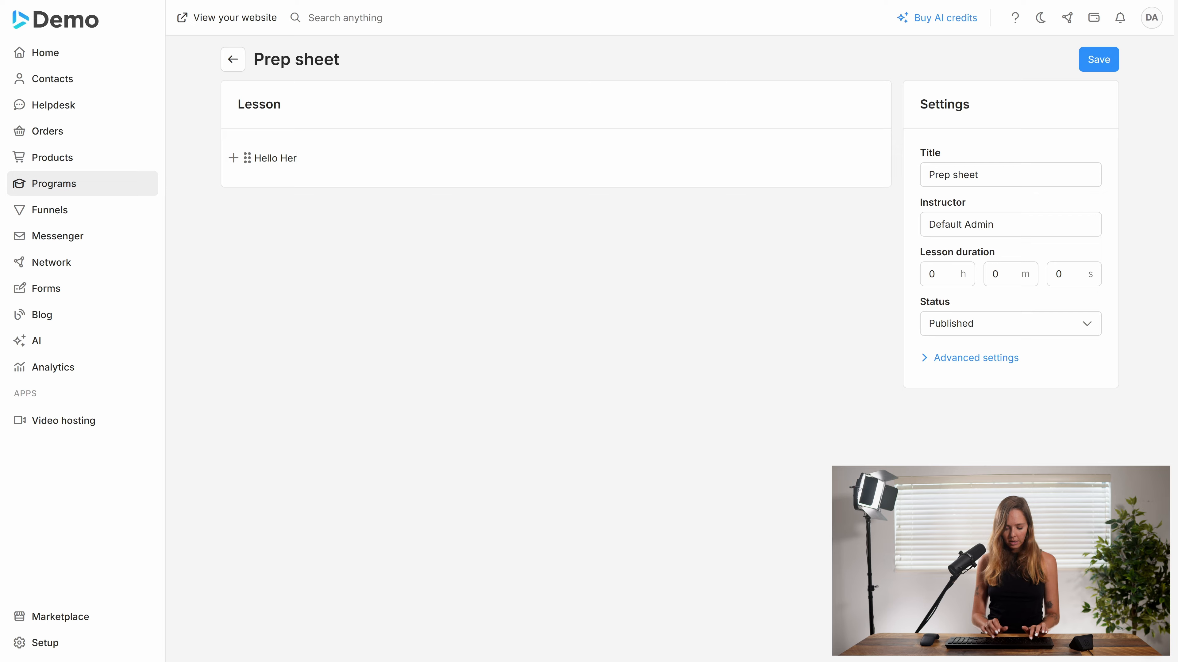
text(e's wh)
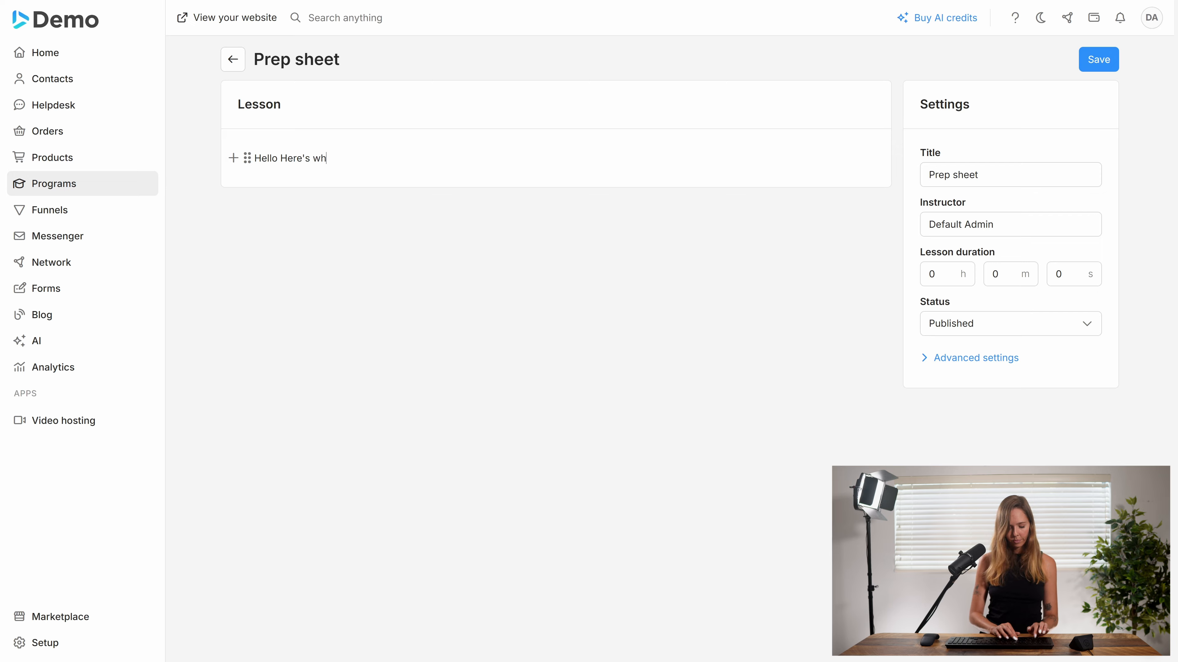
text(at you'll n)
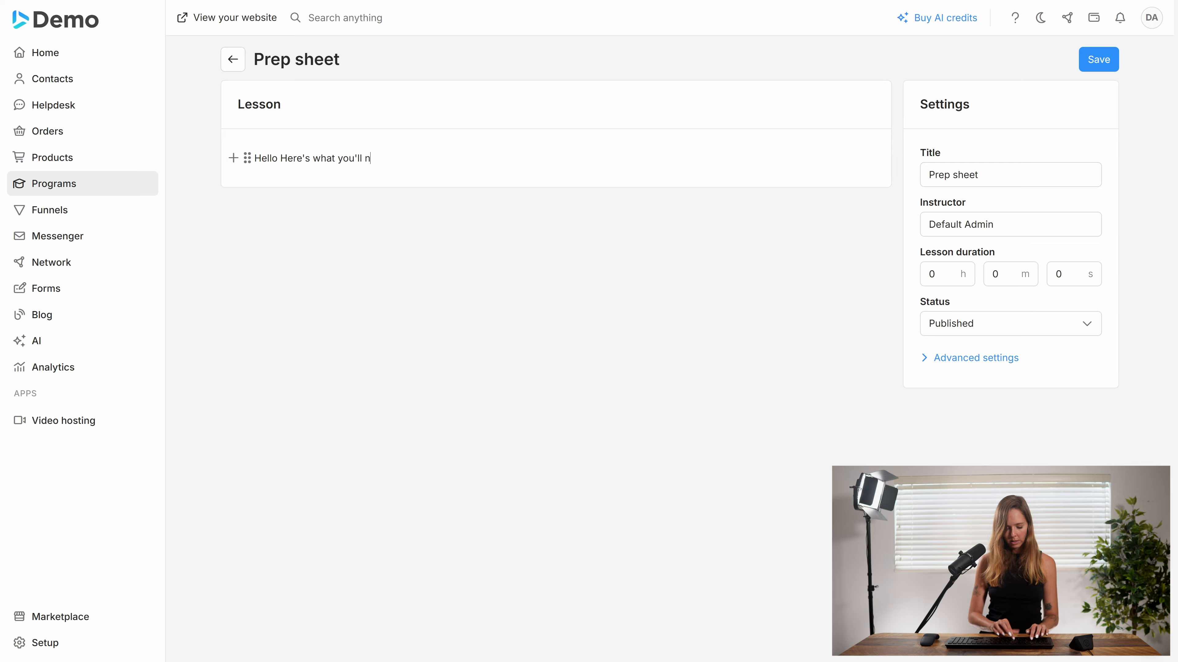
text(eed for the le)
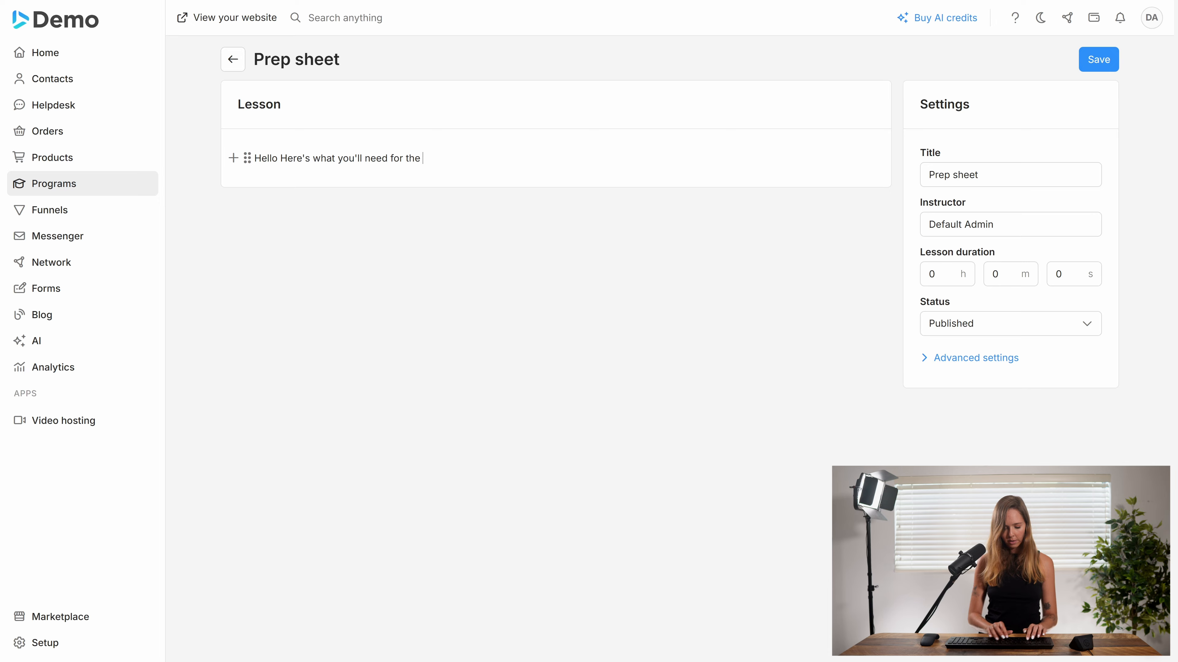
key(BackSpace)
key(BackSpace)
text(program)
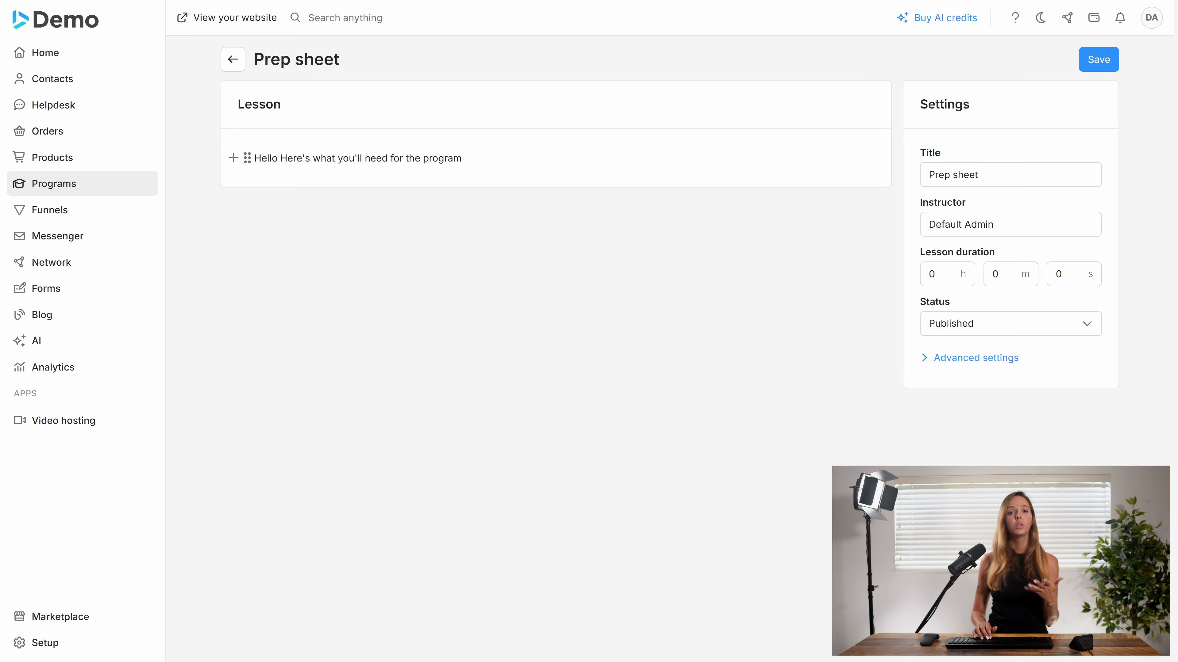
key(Return)
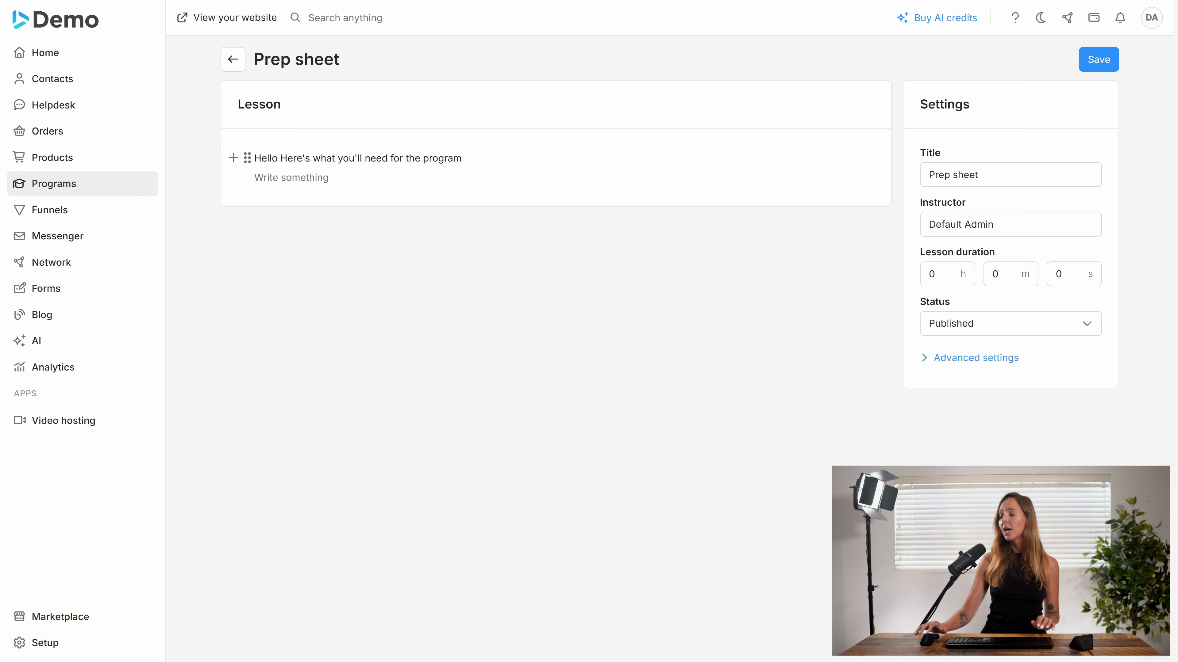
Search the Unsplash gallery for "dog" and insert the photo of the smiling corgi against a red-orange wall below the lesson's intro text
click(233, 158)
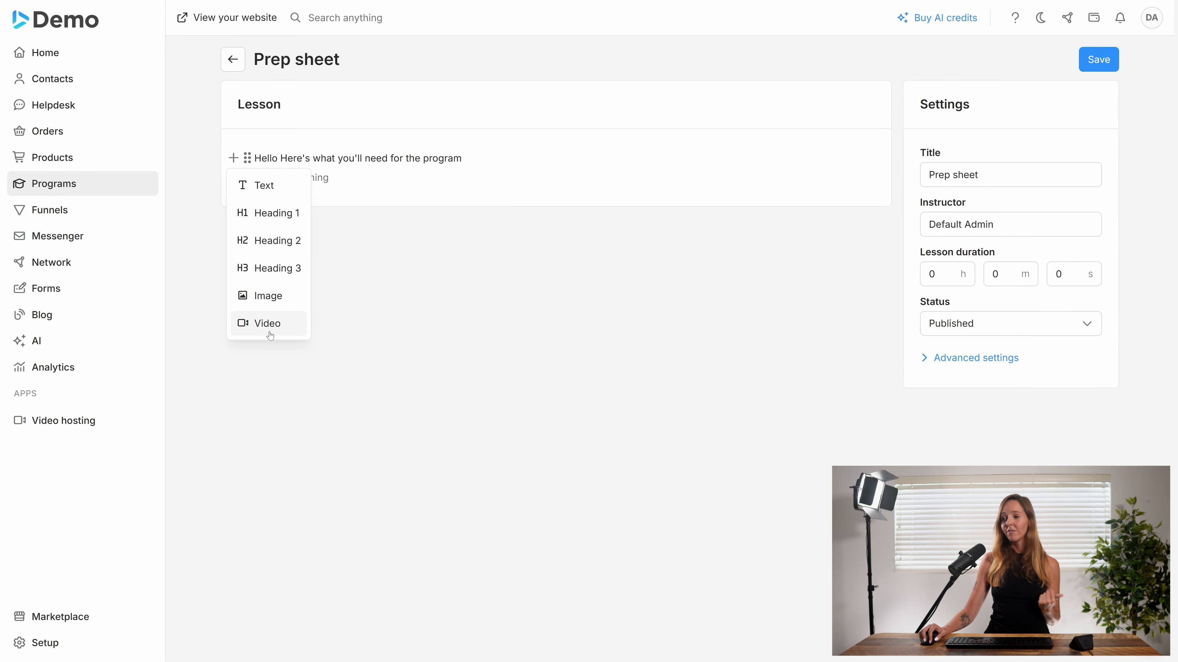
click(264, 315)
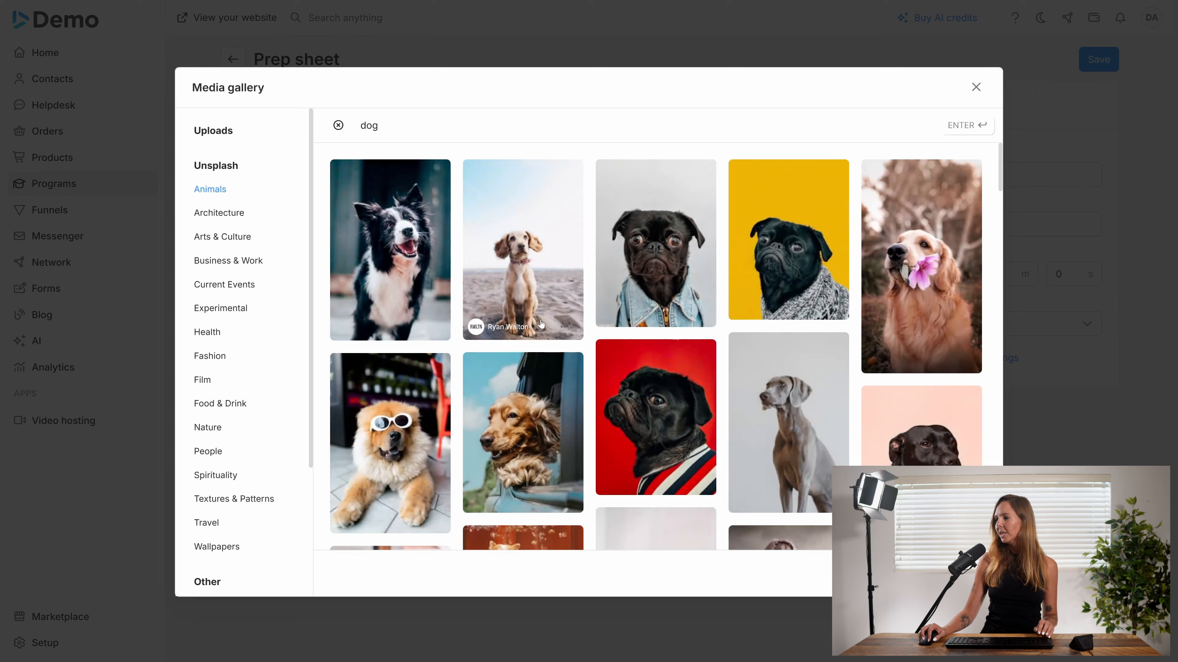
scroll(581, 369, down, 8)
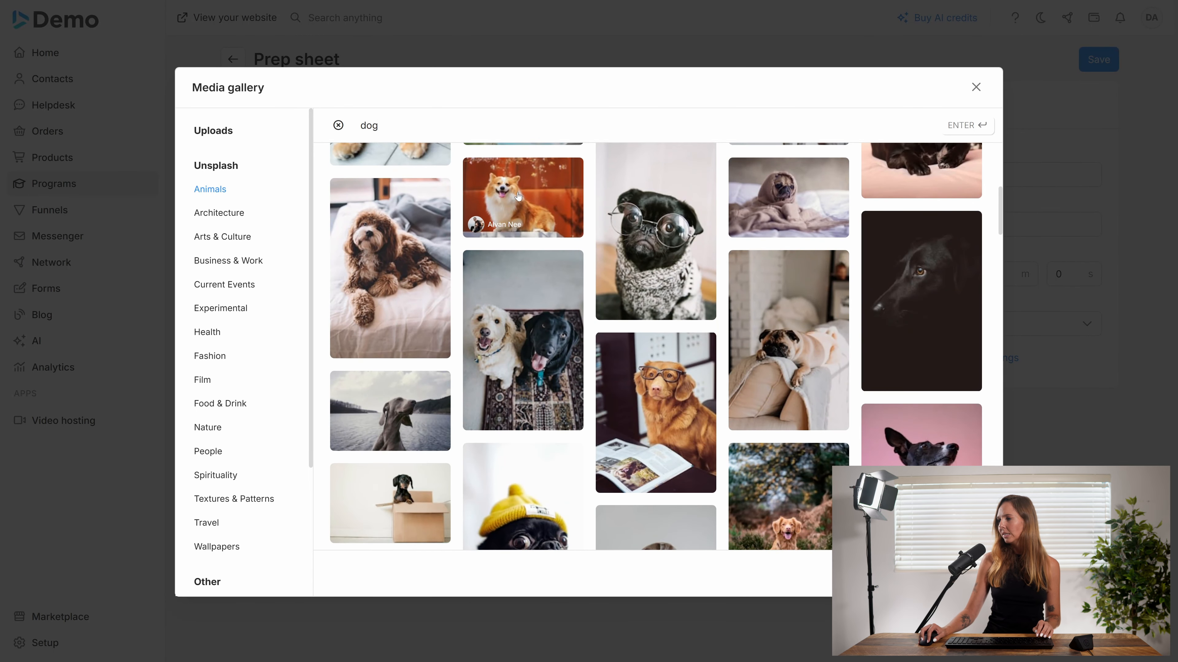
click(533, 233)
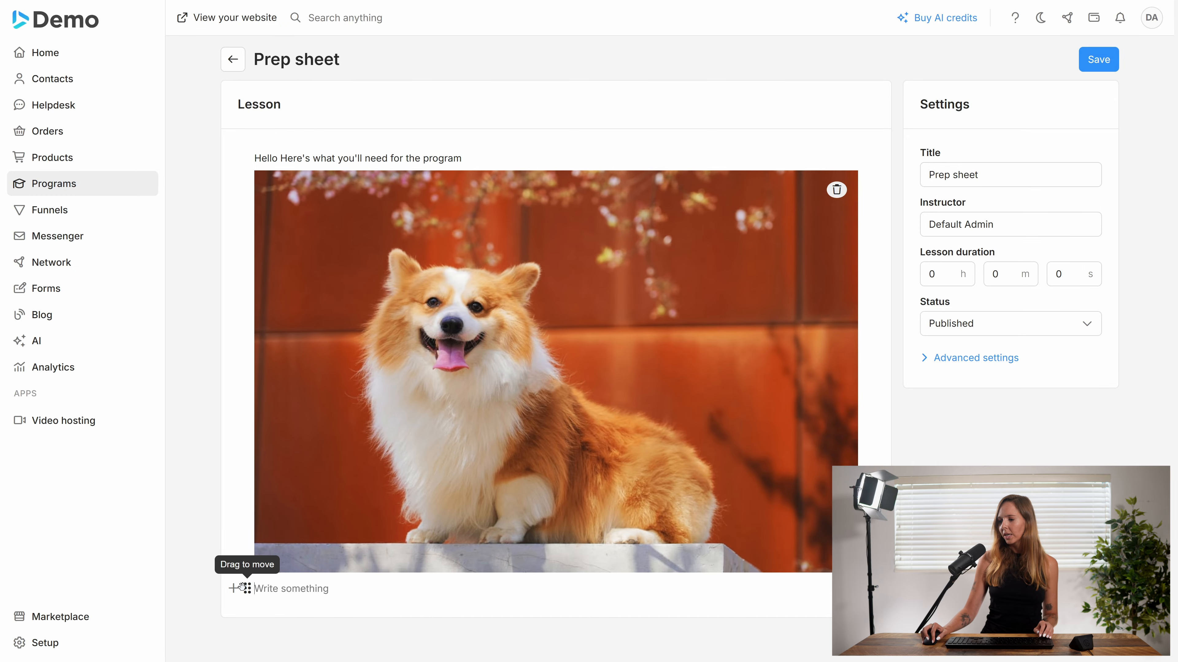
click(233, 590)
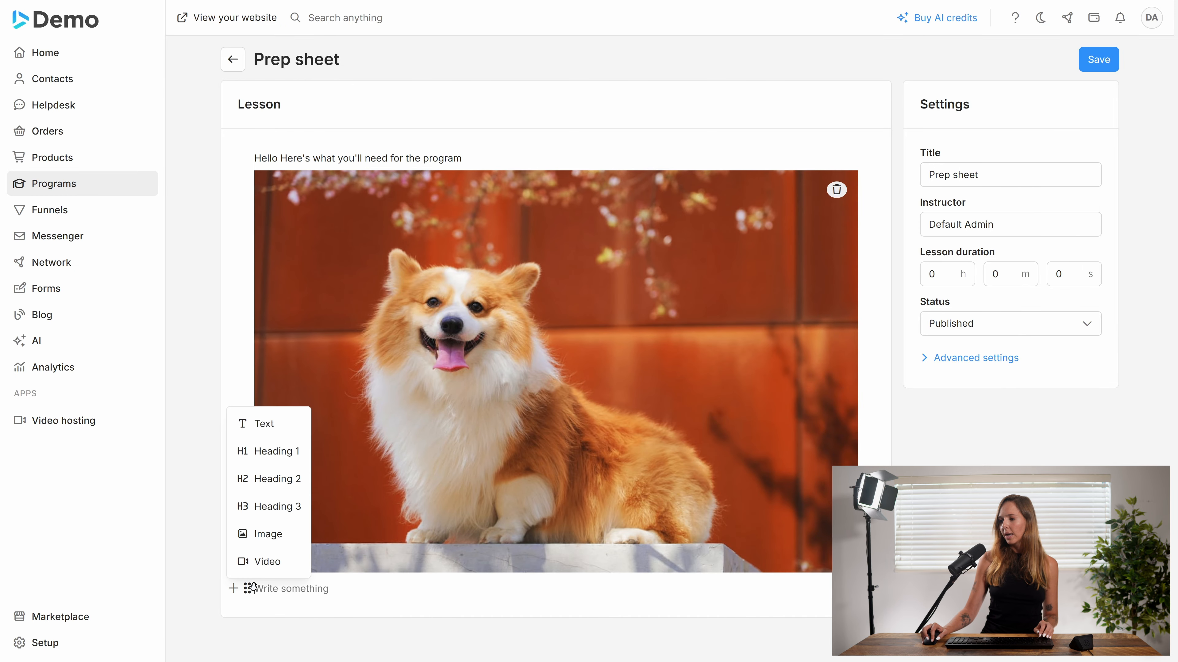
click(259, 561)
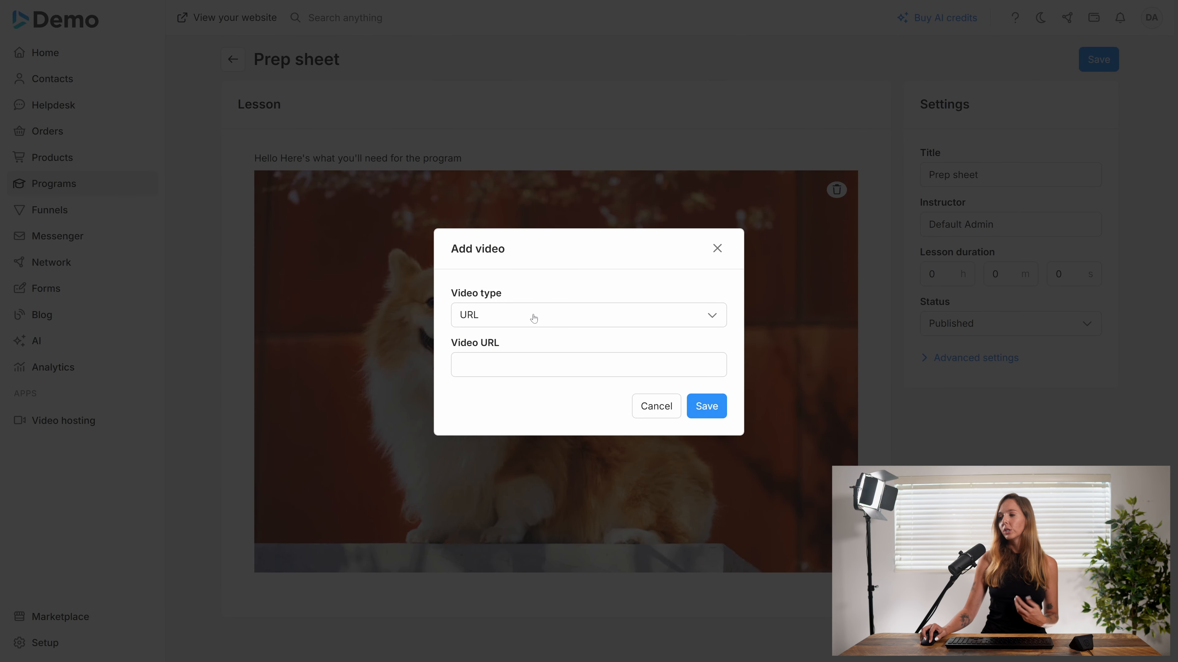
click(534, 318)
click(517, 354)
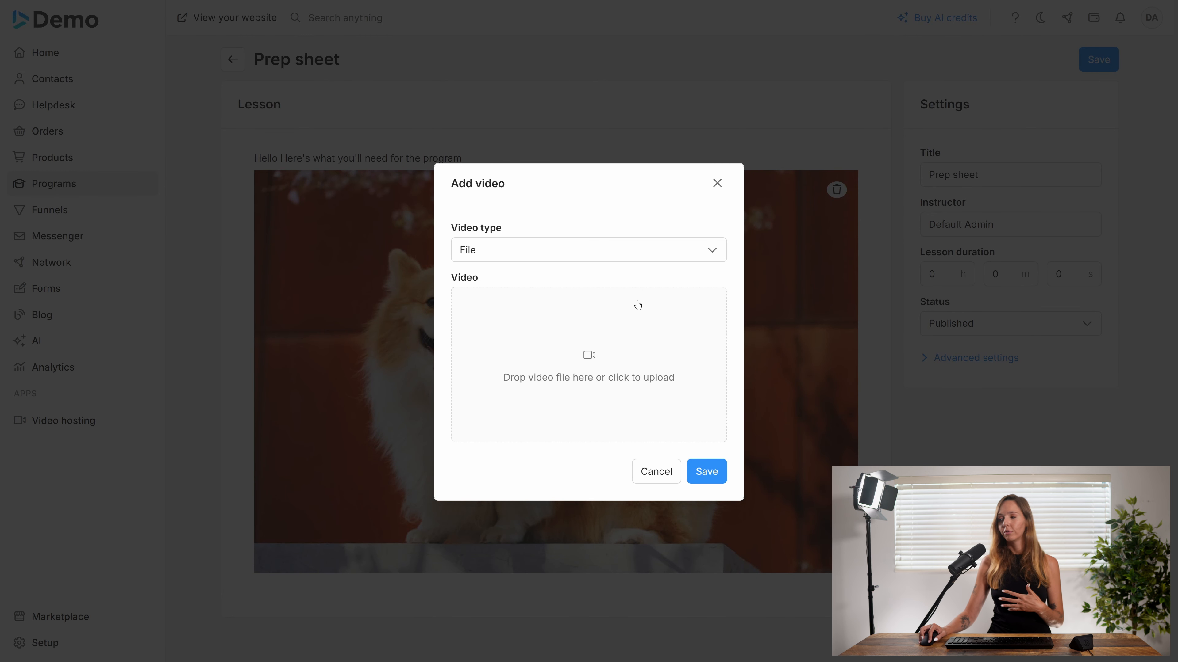
click(593, 250)
click(545, 317)
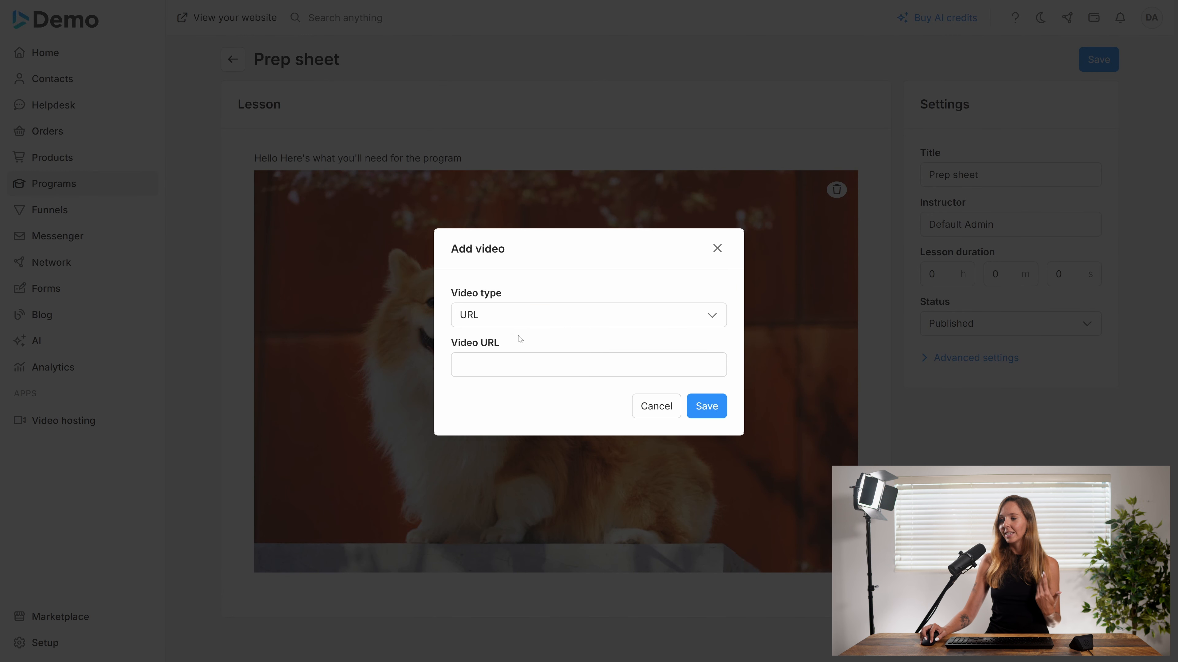
click(666, 414)
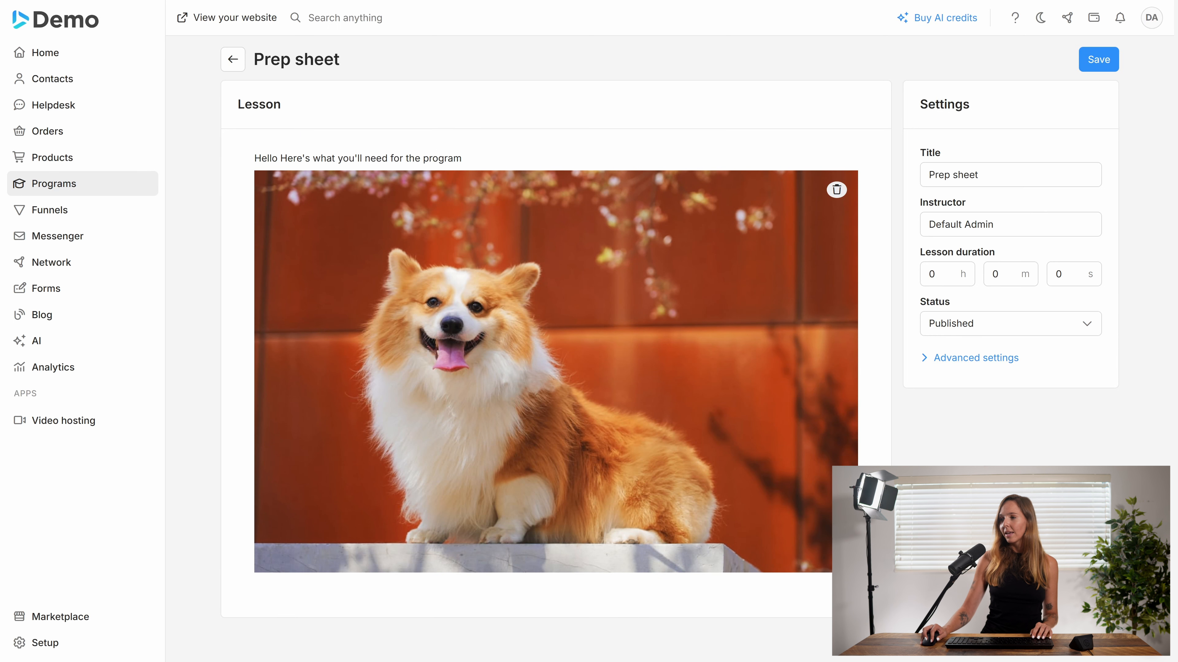
Add a Heading 1 reading "Prep Sheet" and move it above the lesson's intro text
click(233, 158)
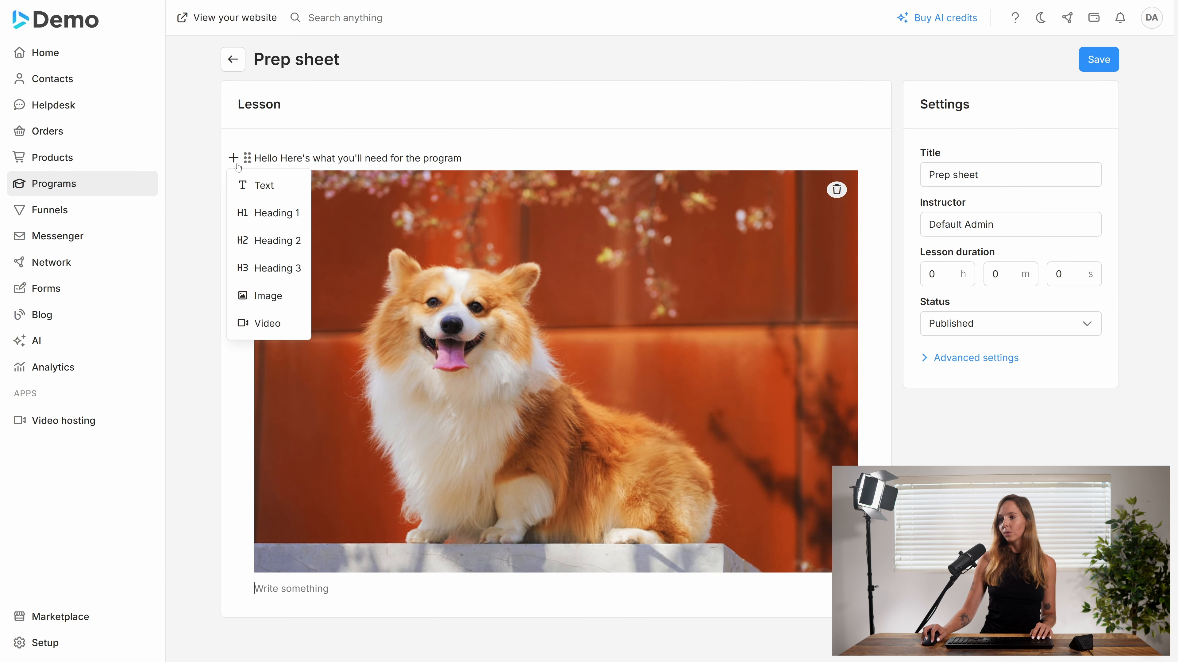
click(263, 222)
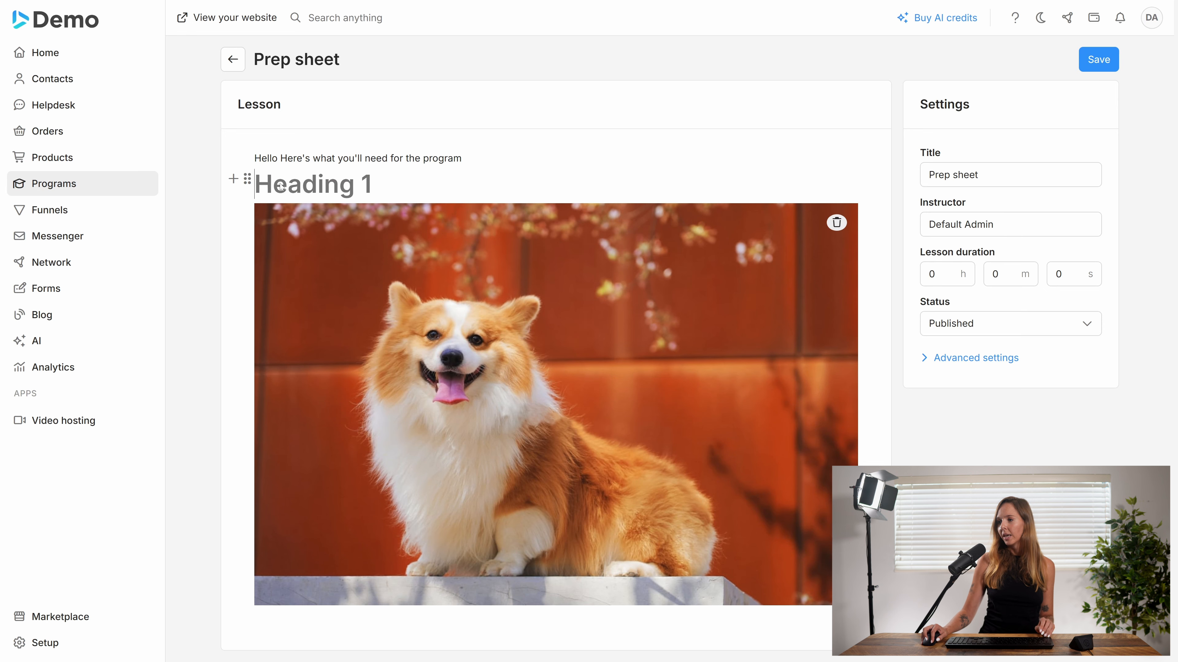
text(Prep )
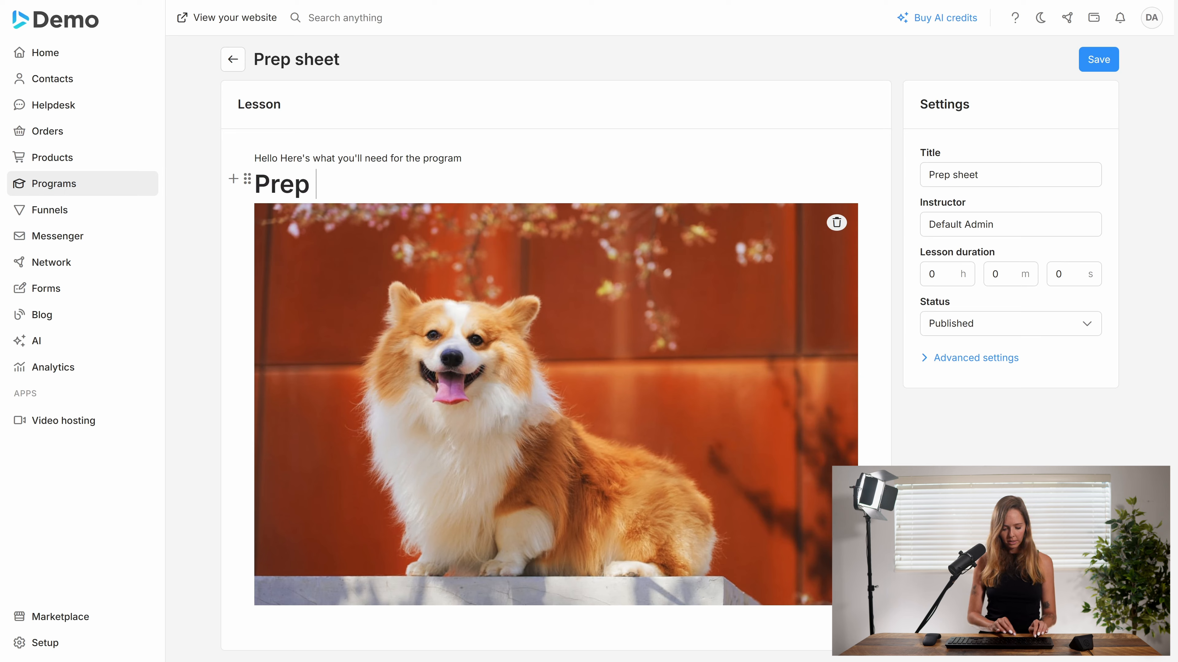
text(Sheet)
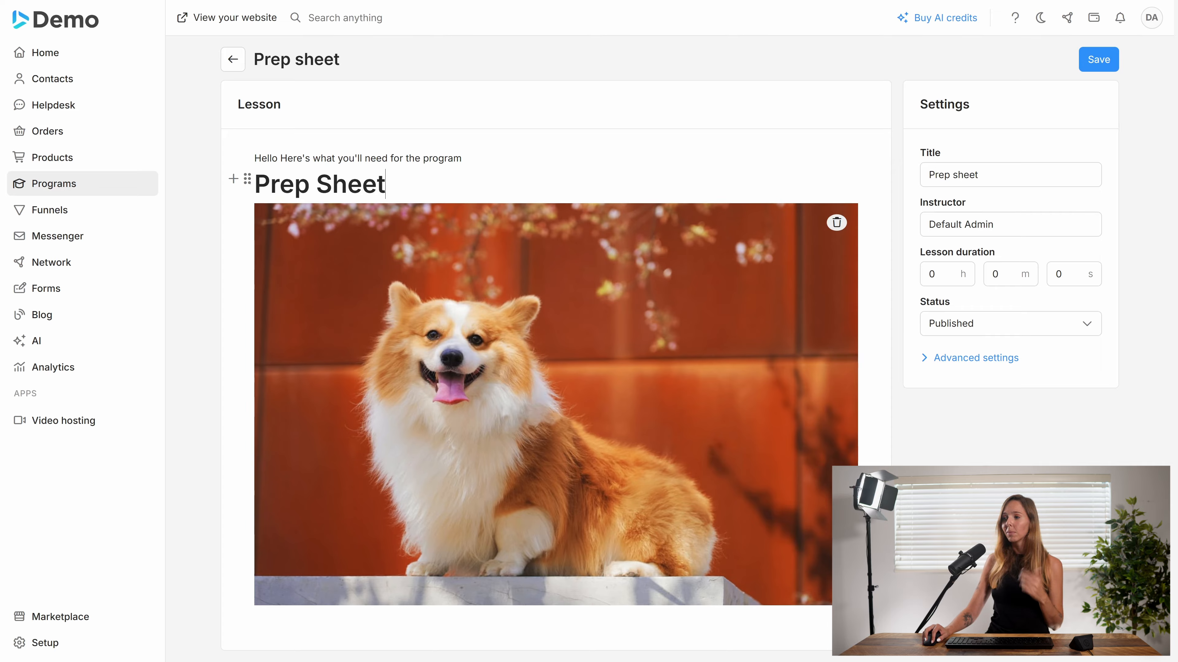
drag(247, 180, 244, 153)
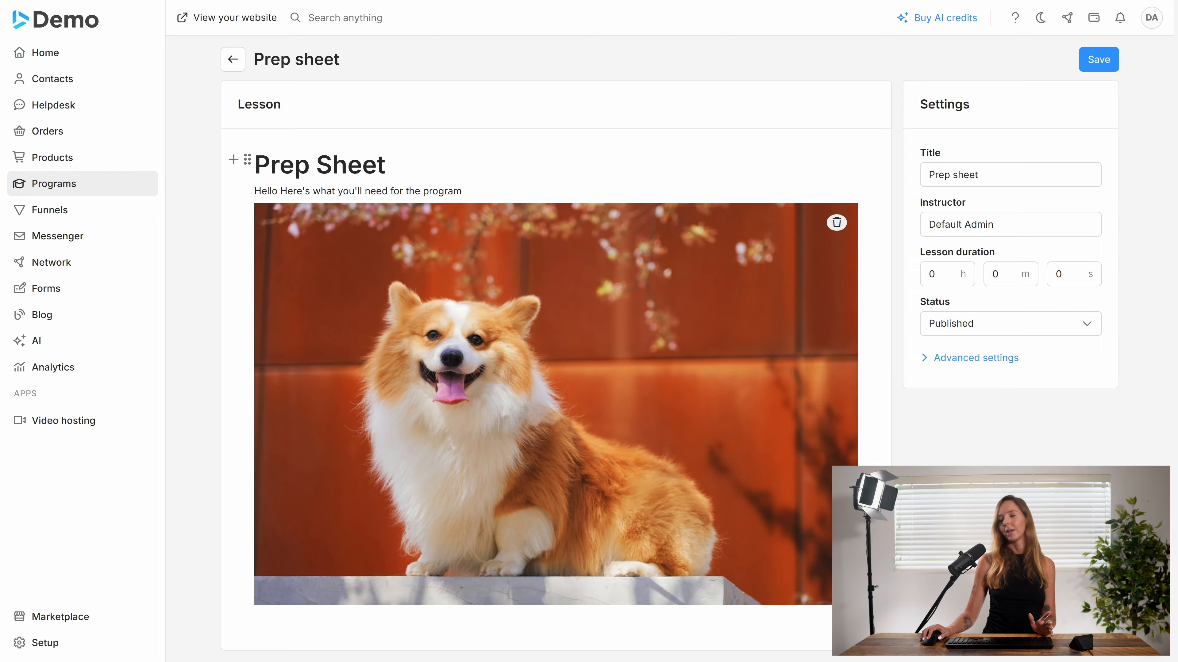
Check the text formatting options for the heading, save the Prep sheet lesson and return to the program overview
triple_click(361, 165)
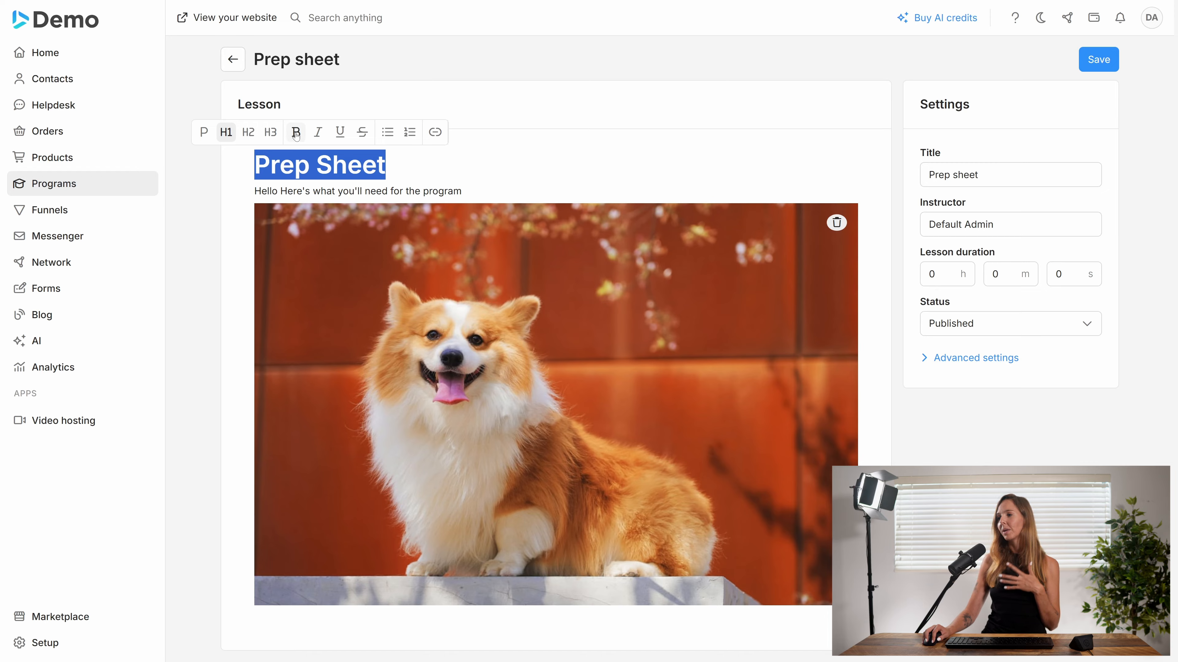
click(428, 166)
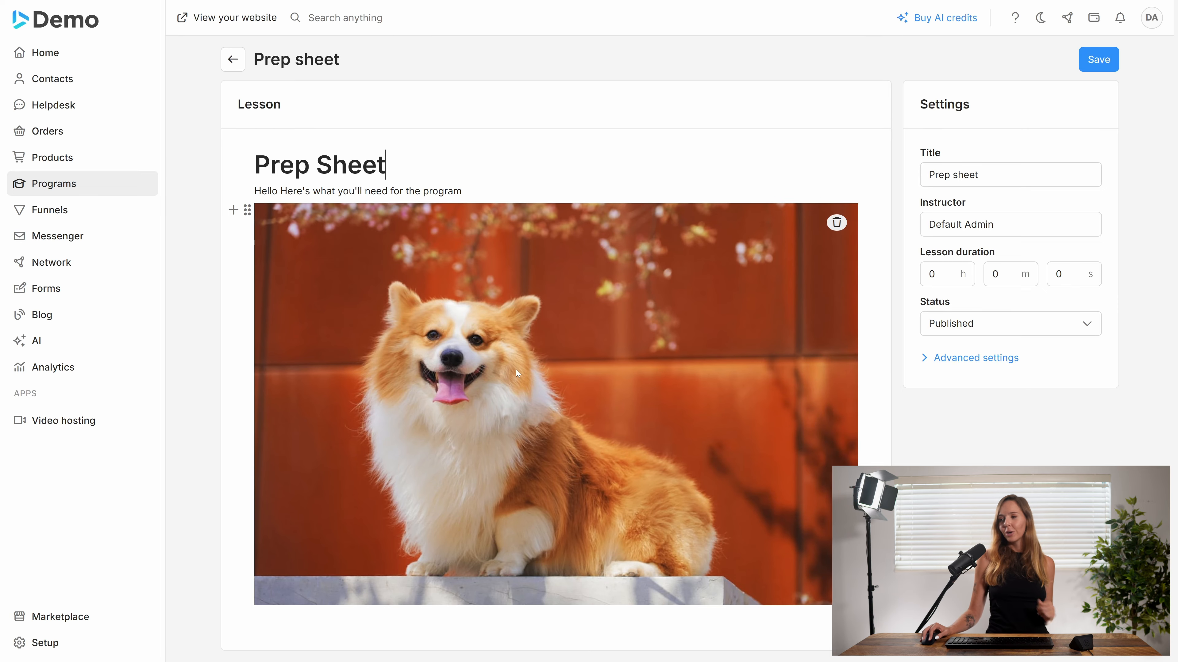
click(1097, 64)
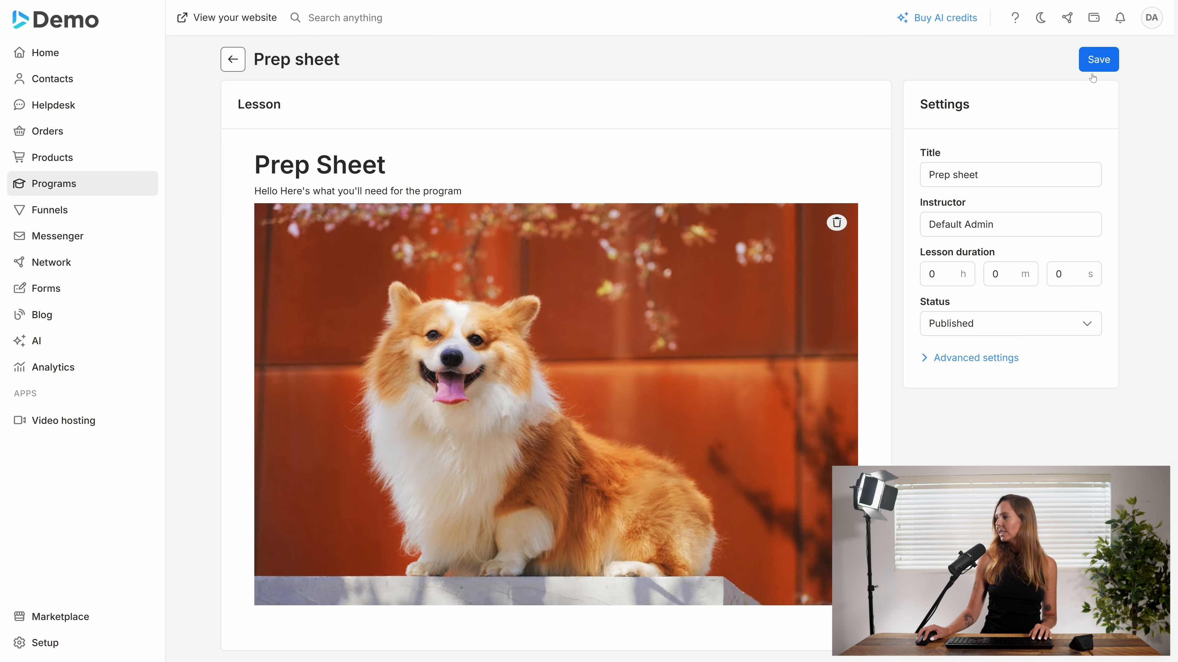
click(233, 59)
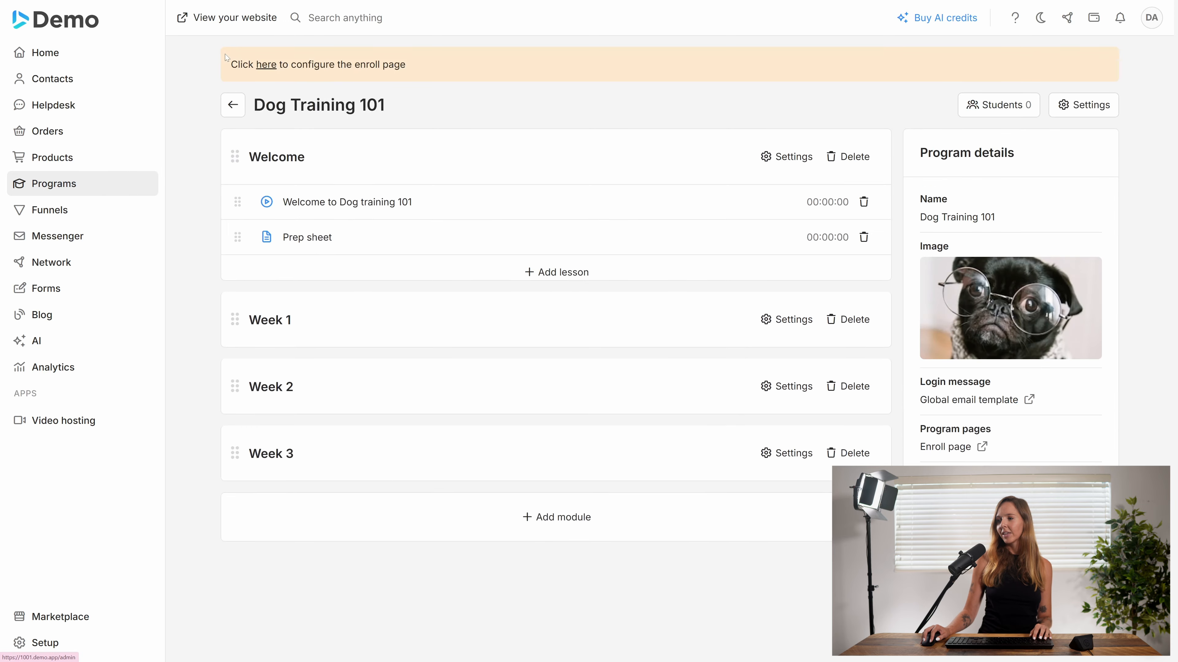
Add an audio lesson titled "Good dog owner meditation" to the Welcome module with the status Published
click(516, 272)
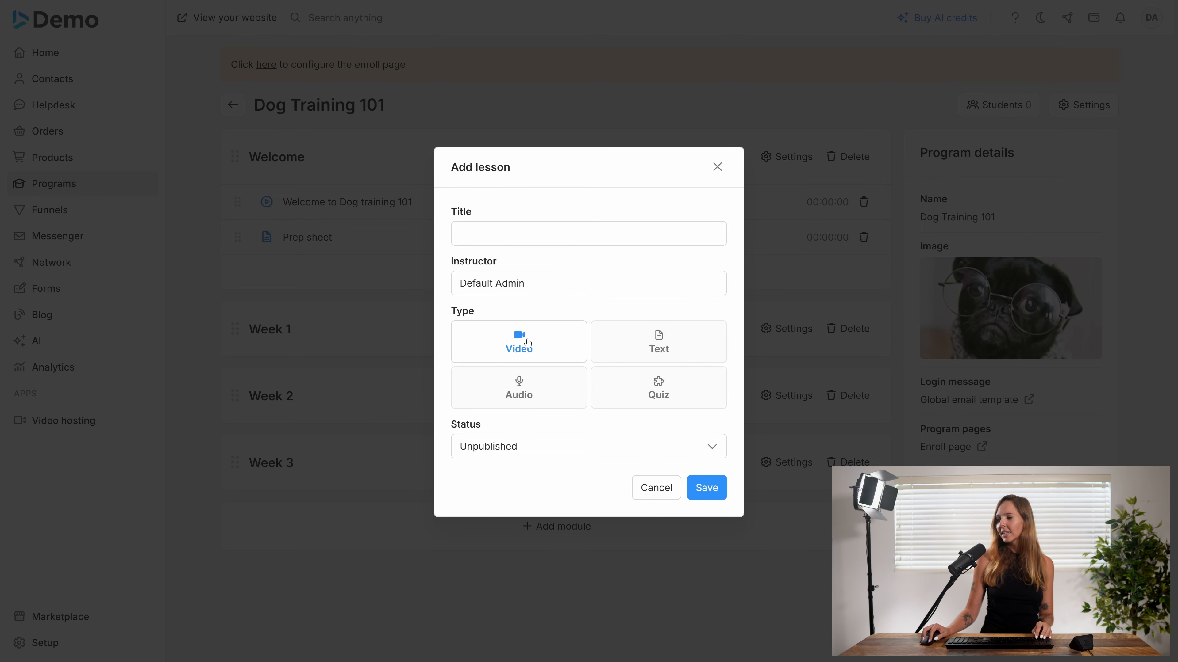
click(519, 391)
click(505, 234)
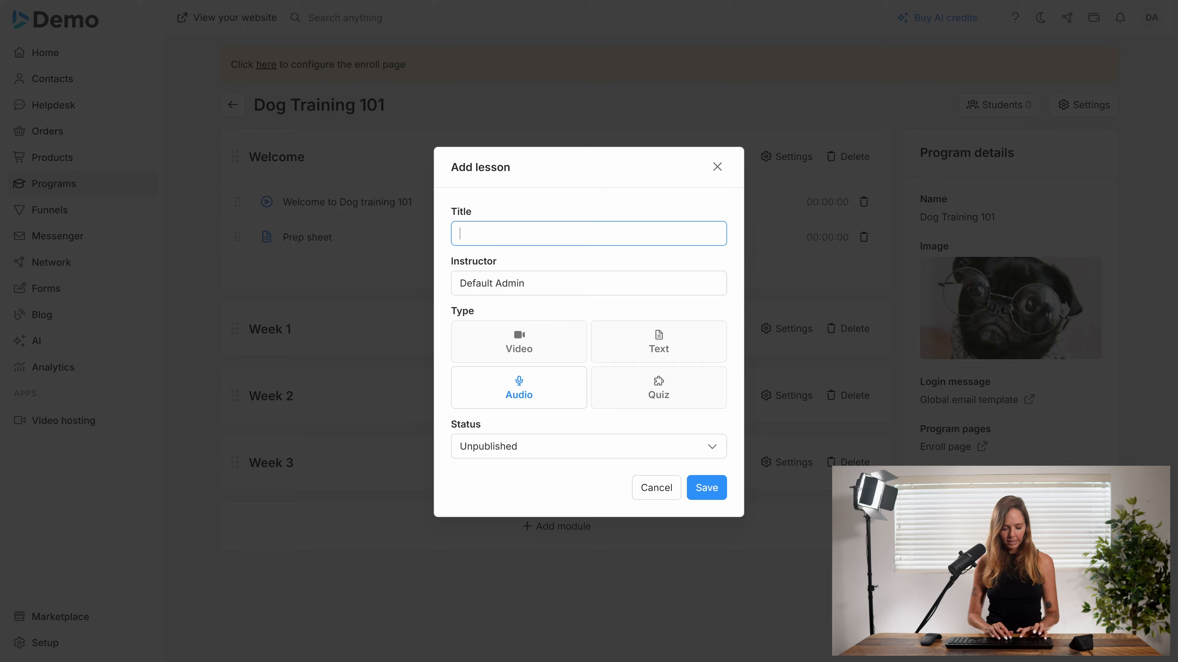
text(Good dog own)
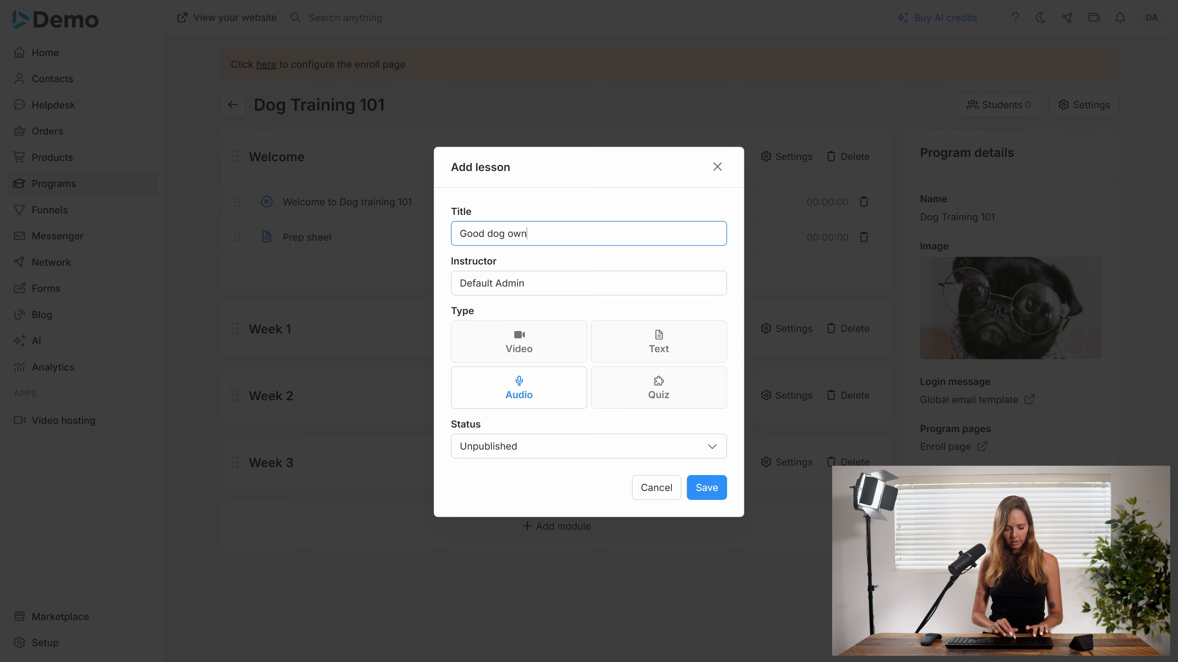
text(er meditati)
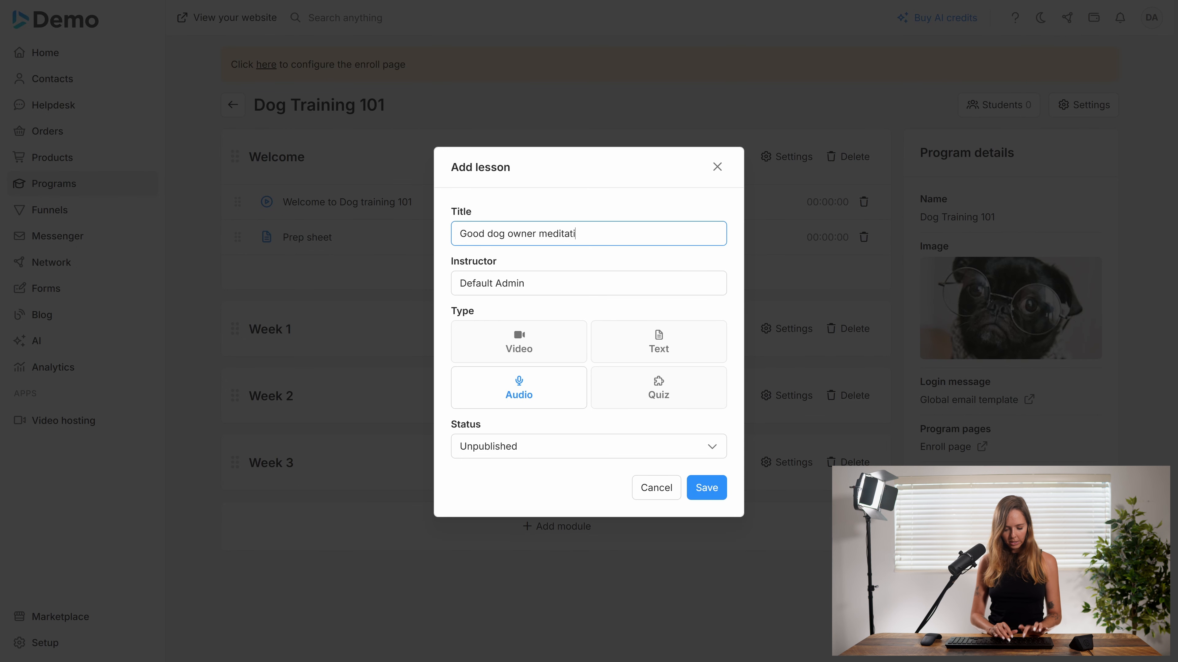
text(on)
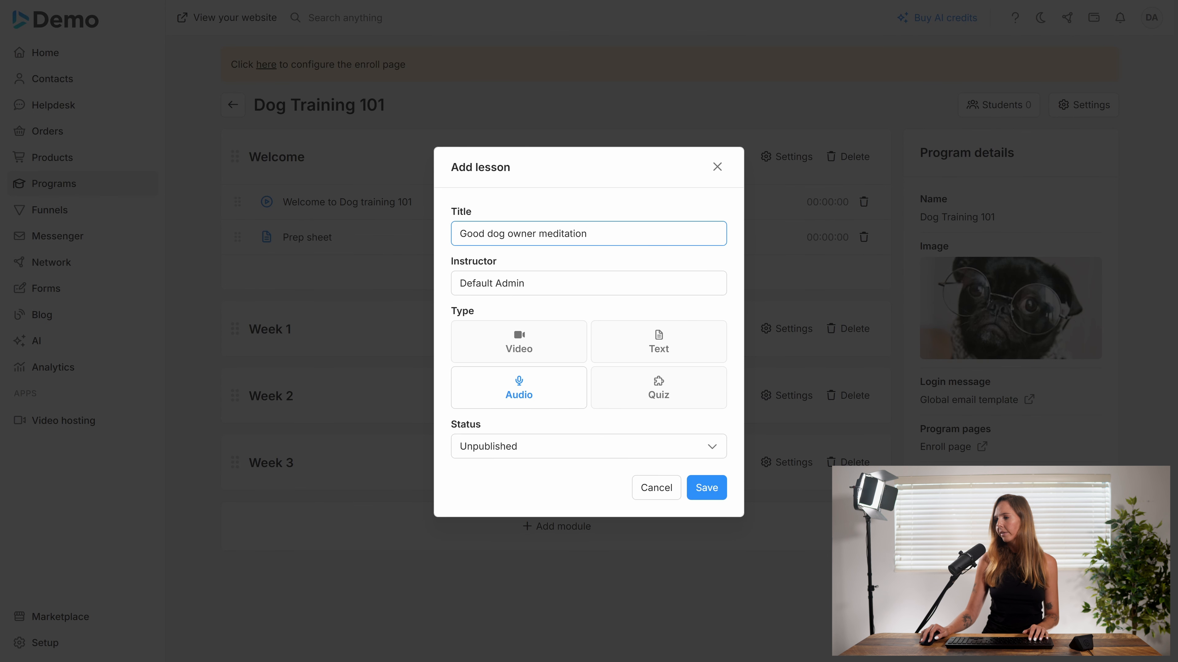
click(511, 457)
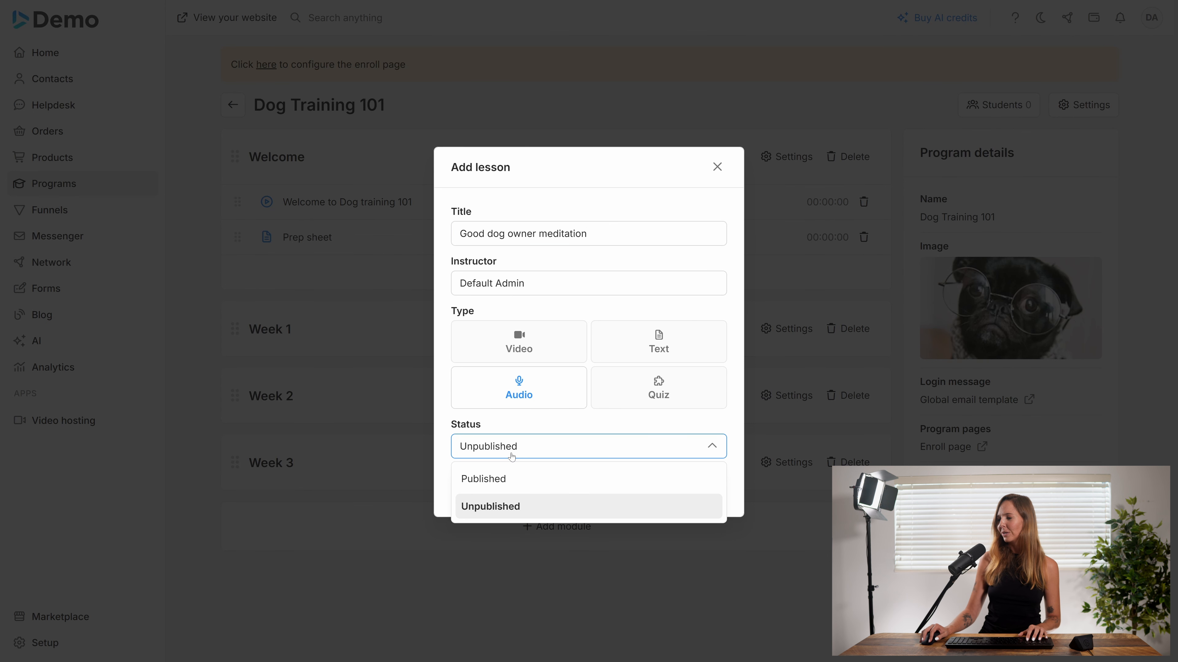
click(510, 480)
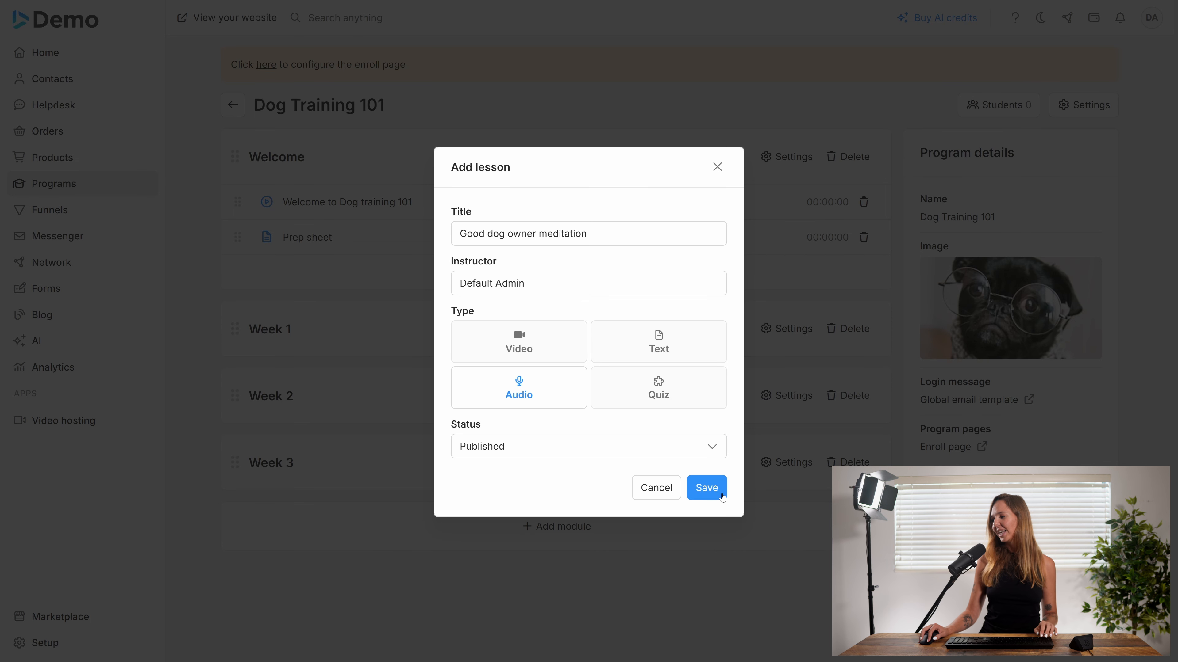
click(704, 488)
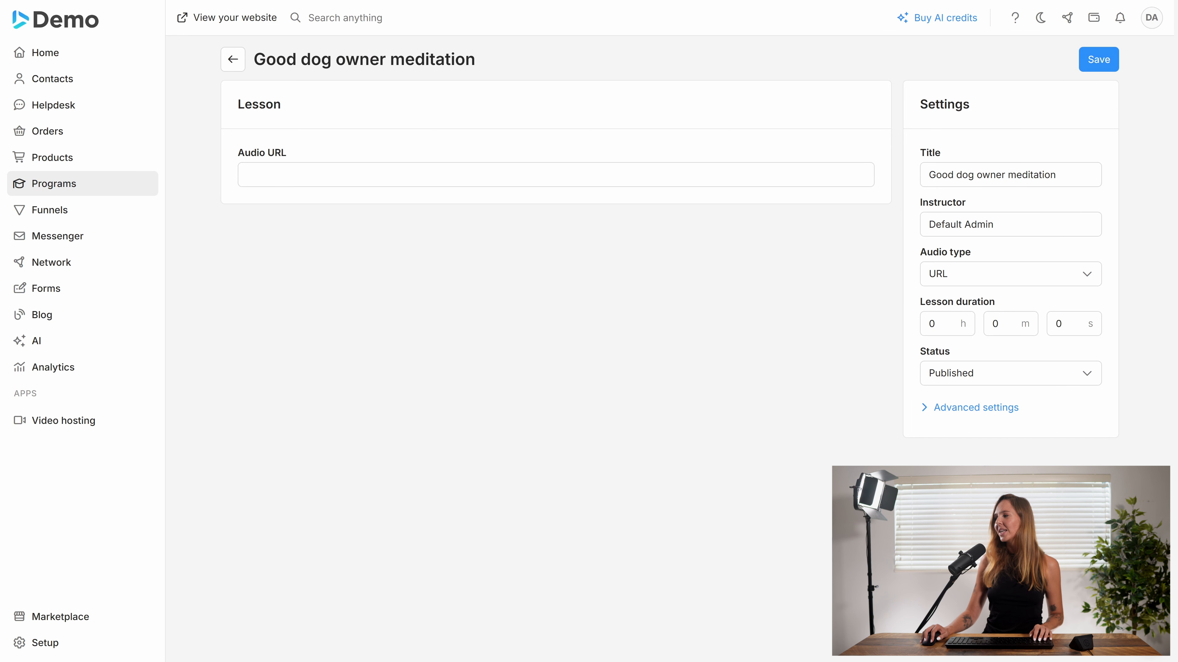
Set the audio lesson's audio type to Sound cloud
click(555, 175)
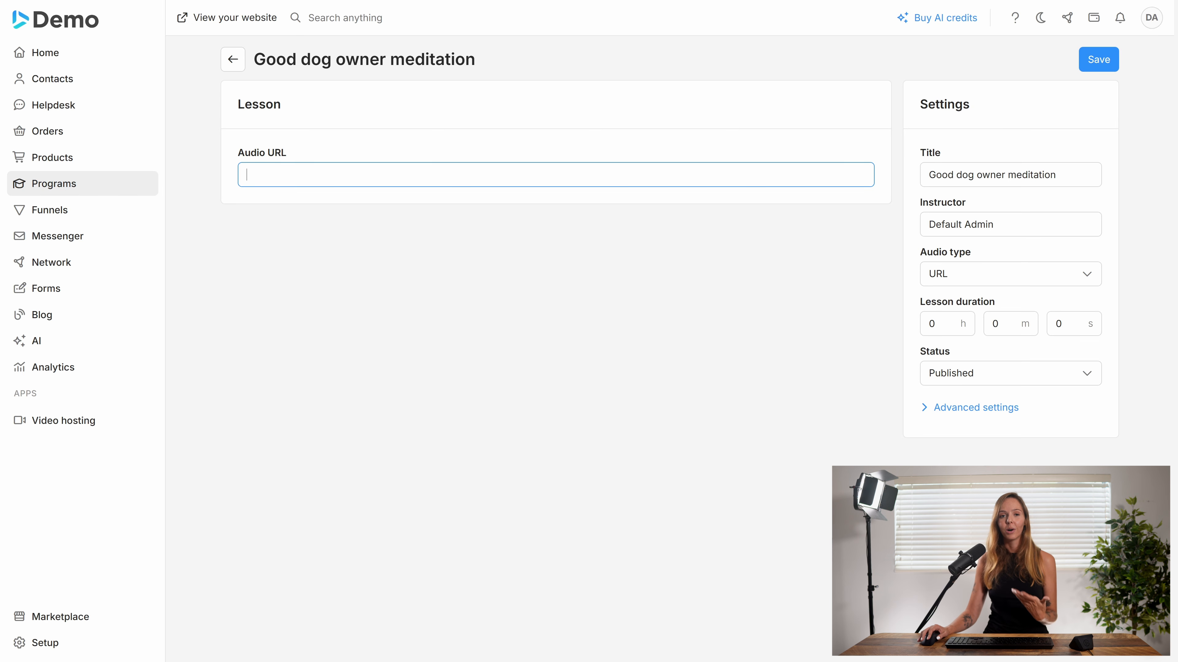
click(970, 276)
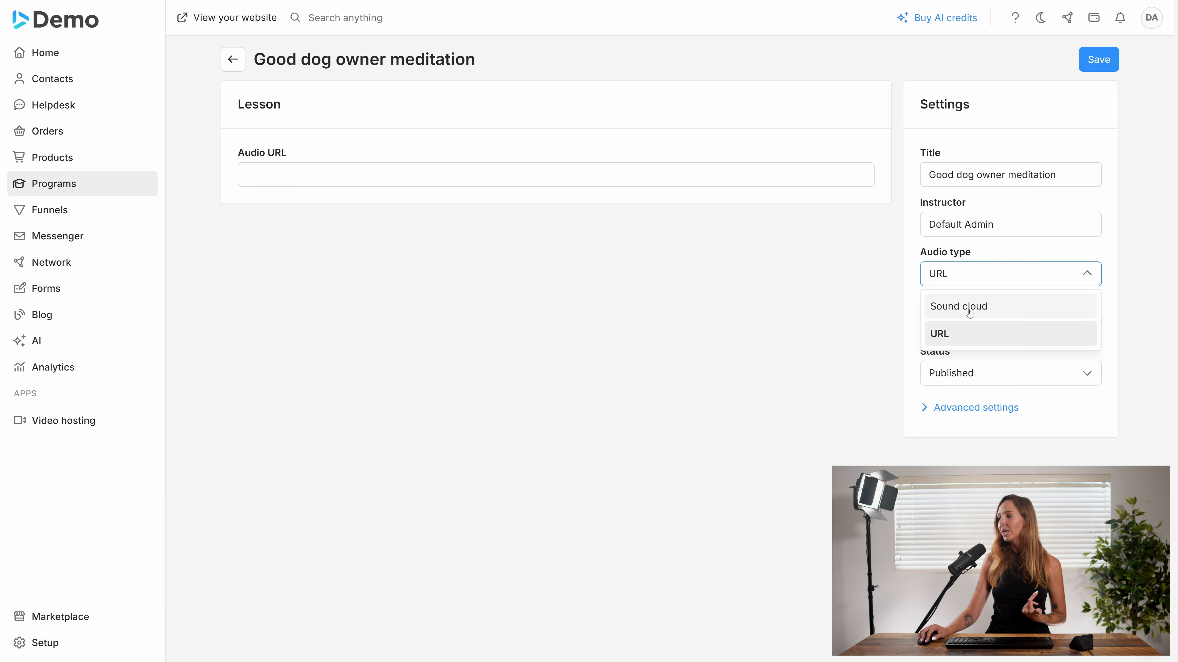
click(969, 307)
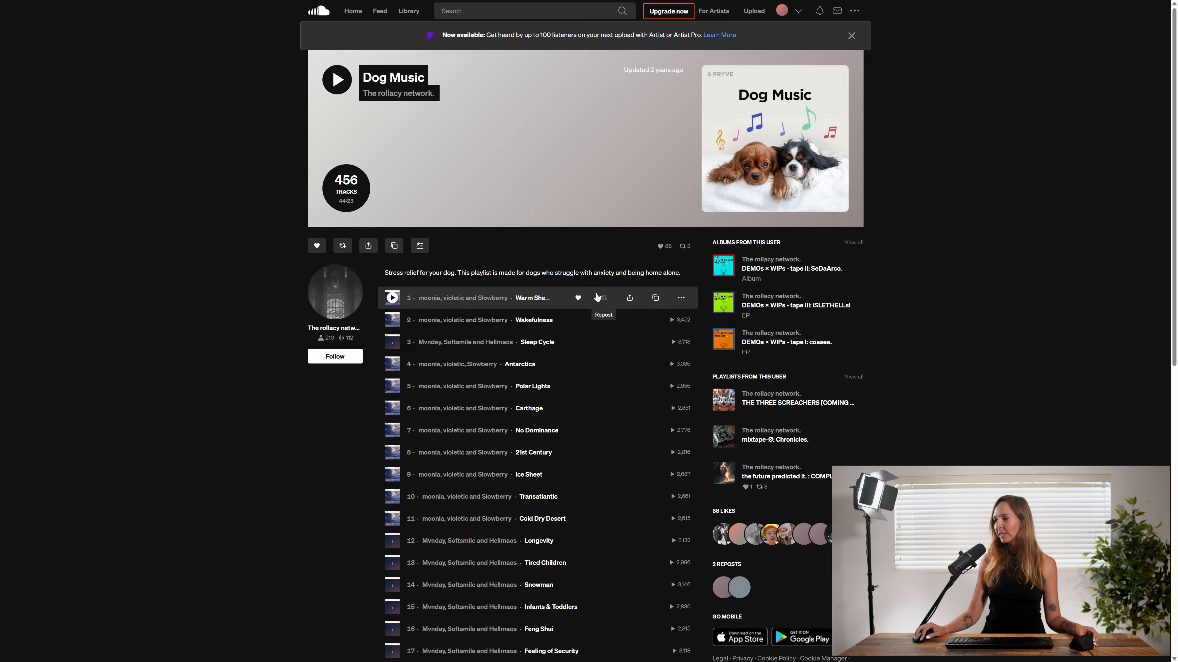
Copy the embed code of the "Warm Sheets" track from SoundCloud's Dog Music playlist and paste it as the lesson's embed code
click(631, 298)
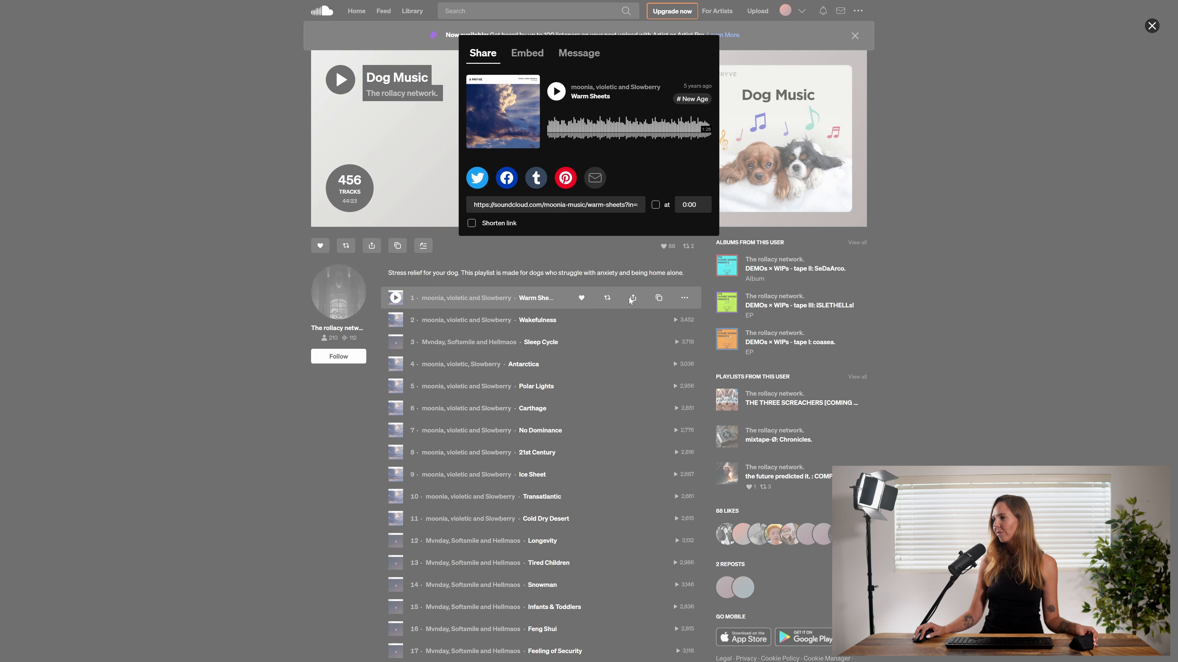
click(523, 54)
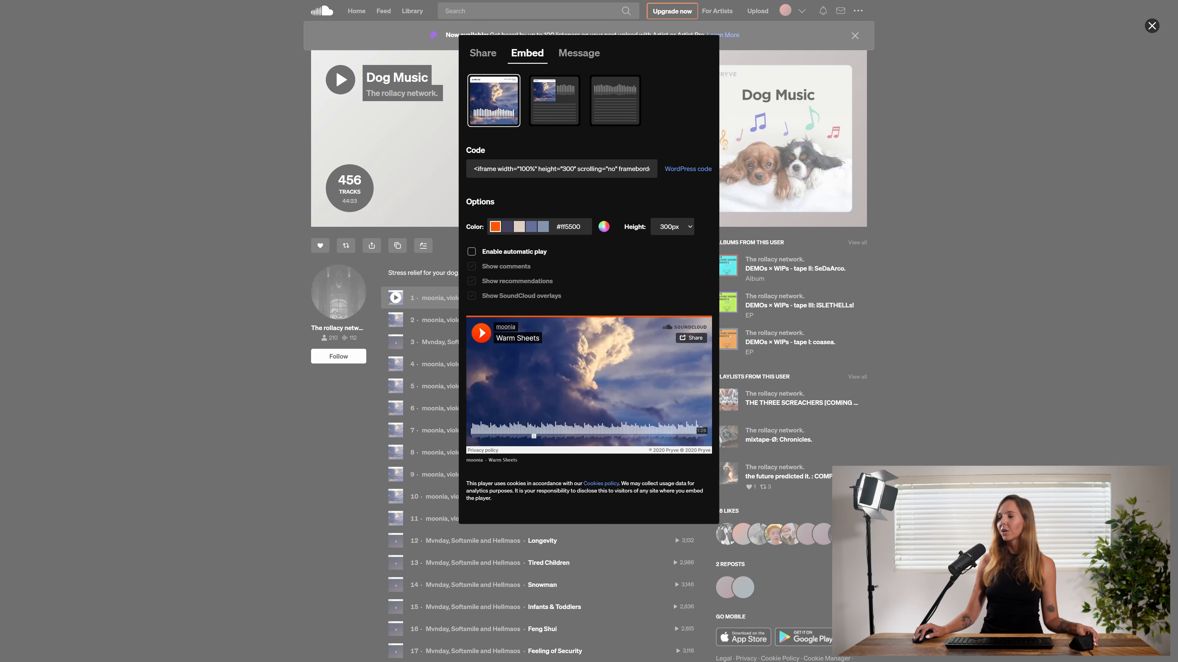
click(561, 169)
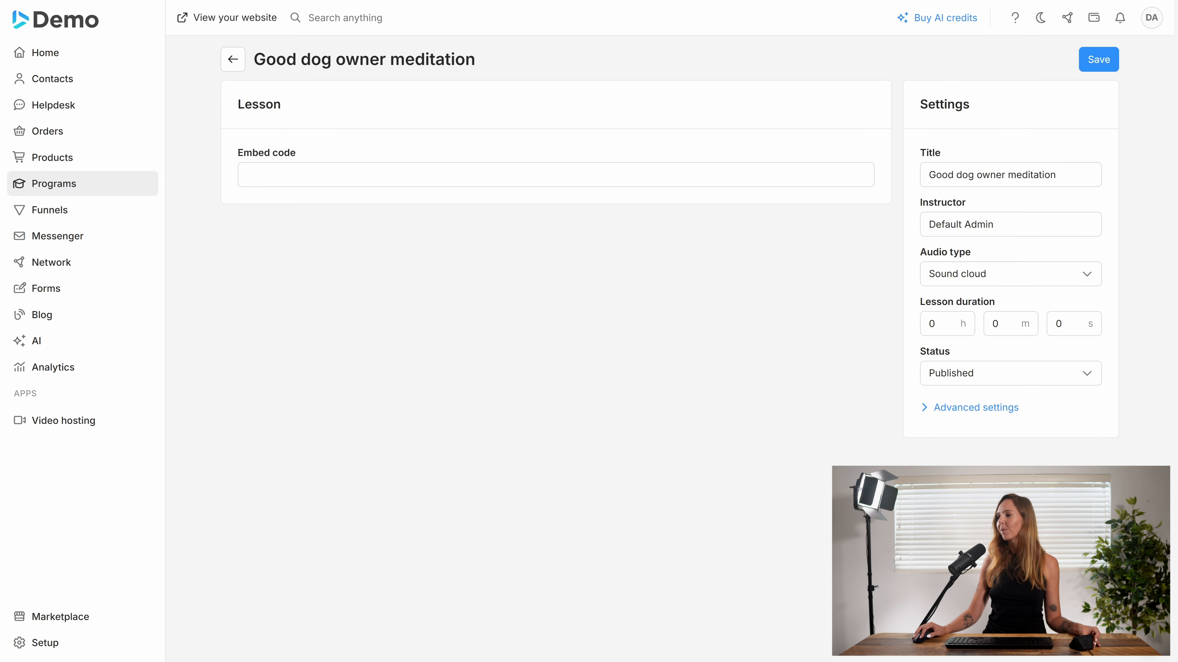
click(555, 175)
key(ctrl+v)
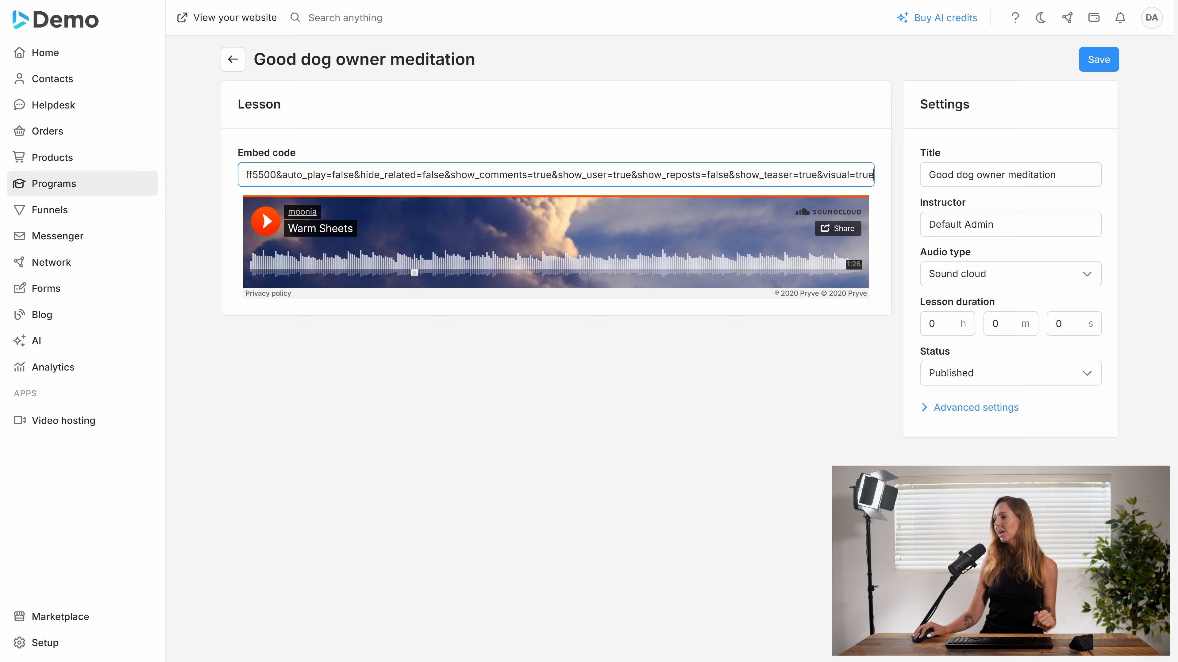
Set the lesson duration to 1 minute 28 seconds, save the lesson and return to the program overview
click(999, 324)
double_click(996, 324)
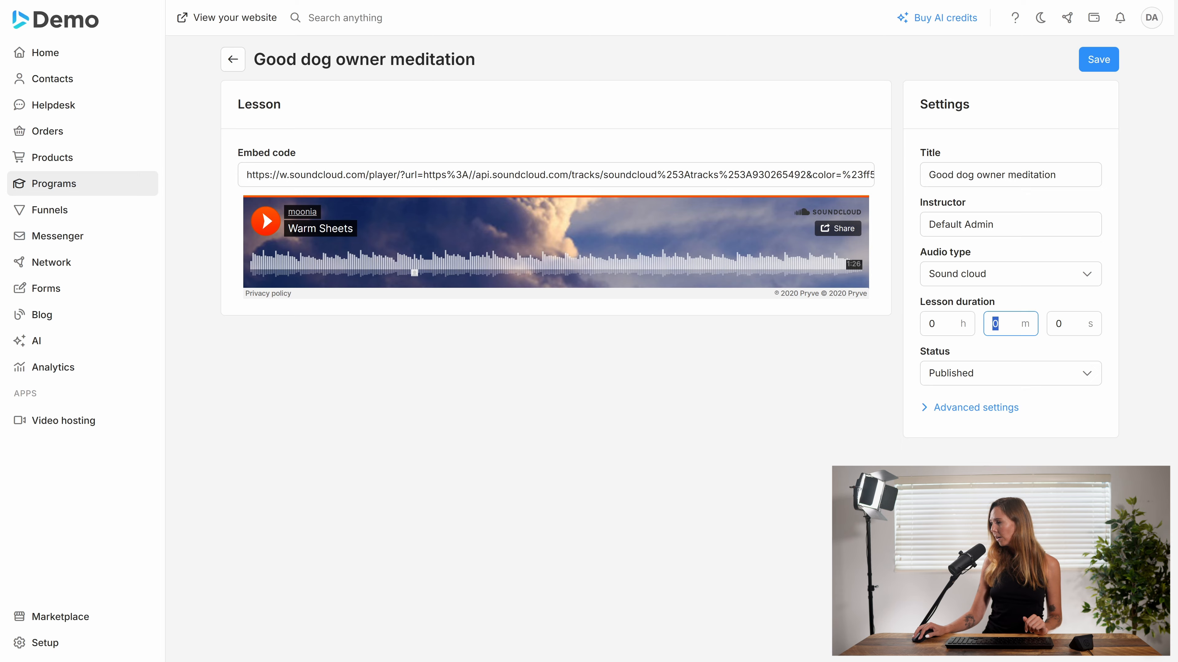
text(1)
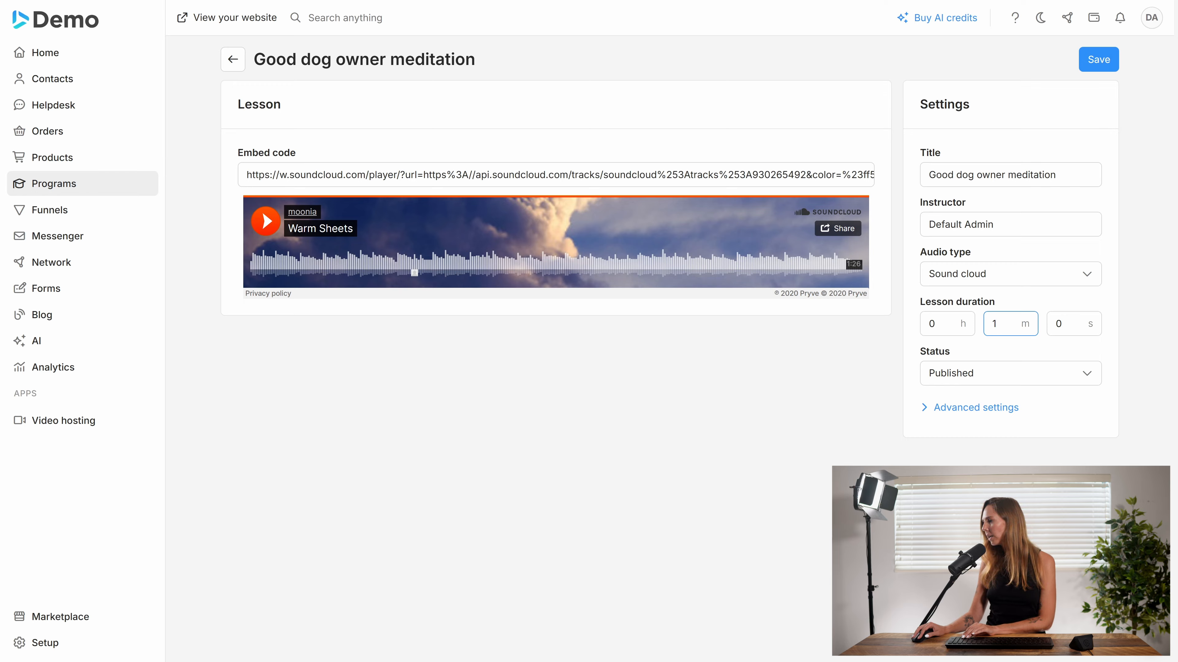
click(1061, 324)
text(2)
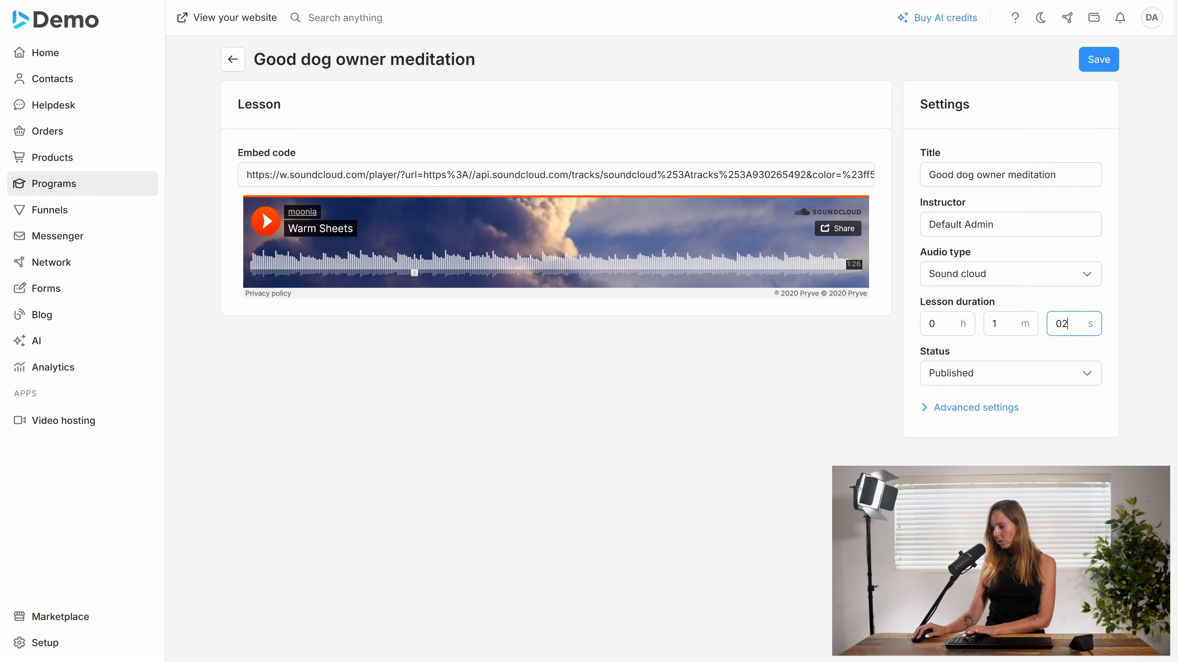
key(ctrl+a)
text(28)
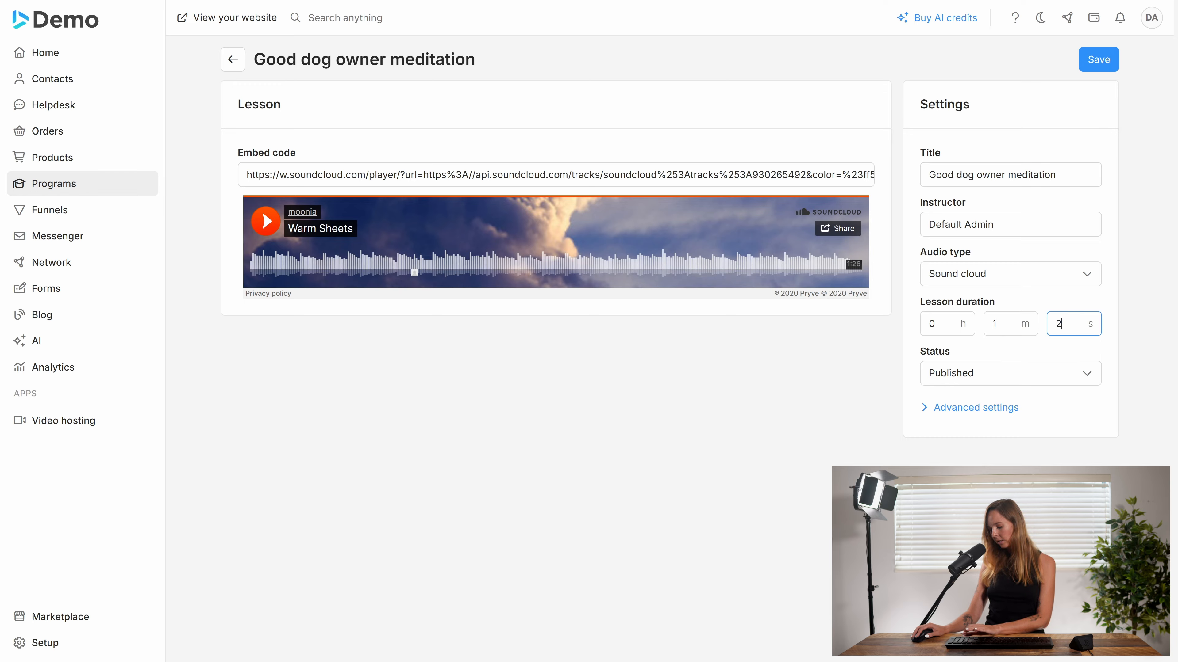
click(819, 380)
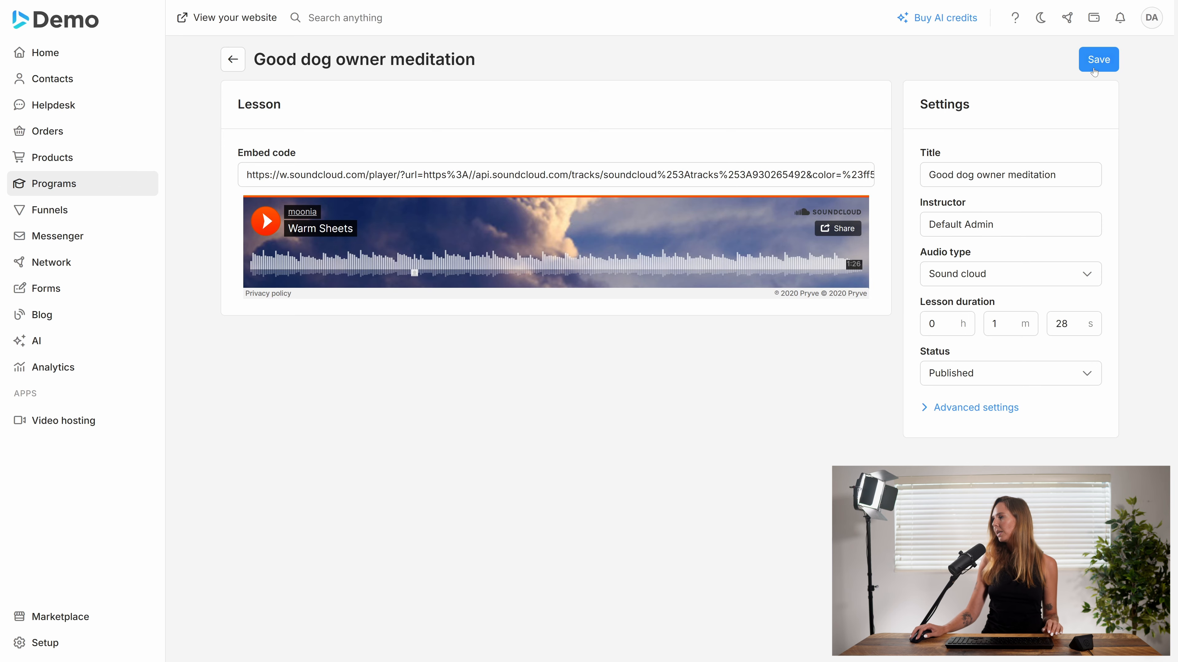
click(1098, 59)
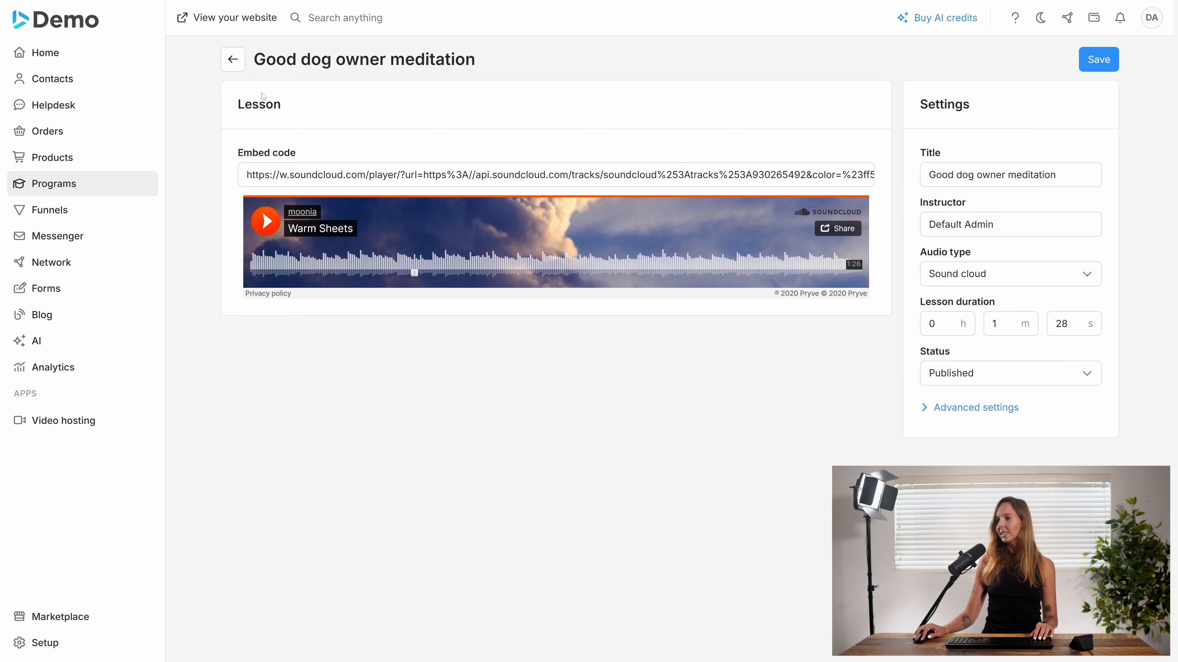
click(228, 62)
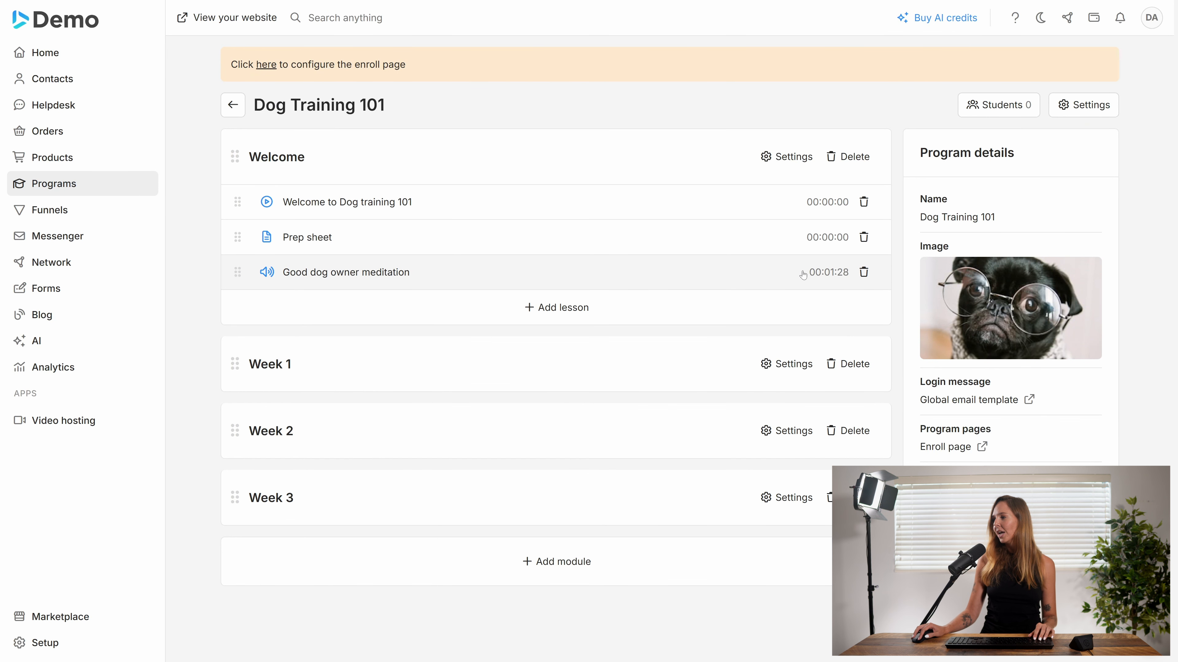